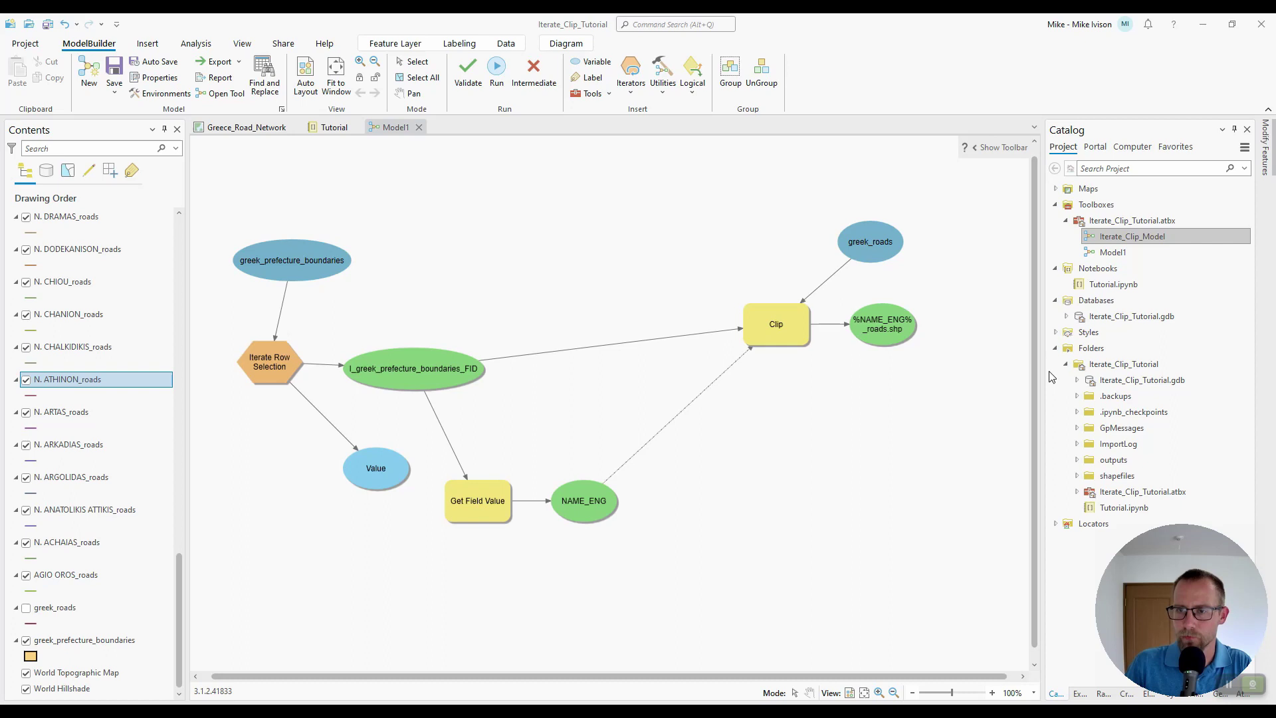
Browse the outputs folder shapefiles and inspect the N. CHALKIDIKIS_roads.shp output
click(1078, 461)
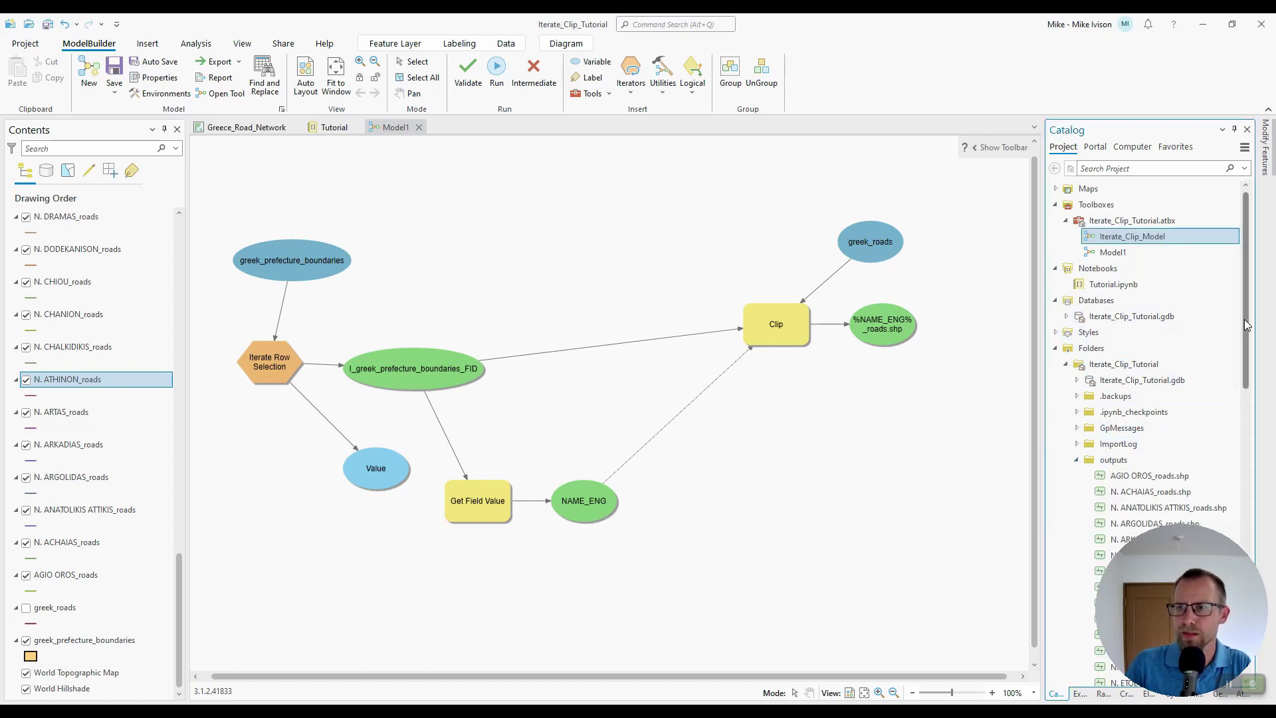
drag(1245, 320, 1249, 439)
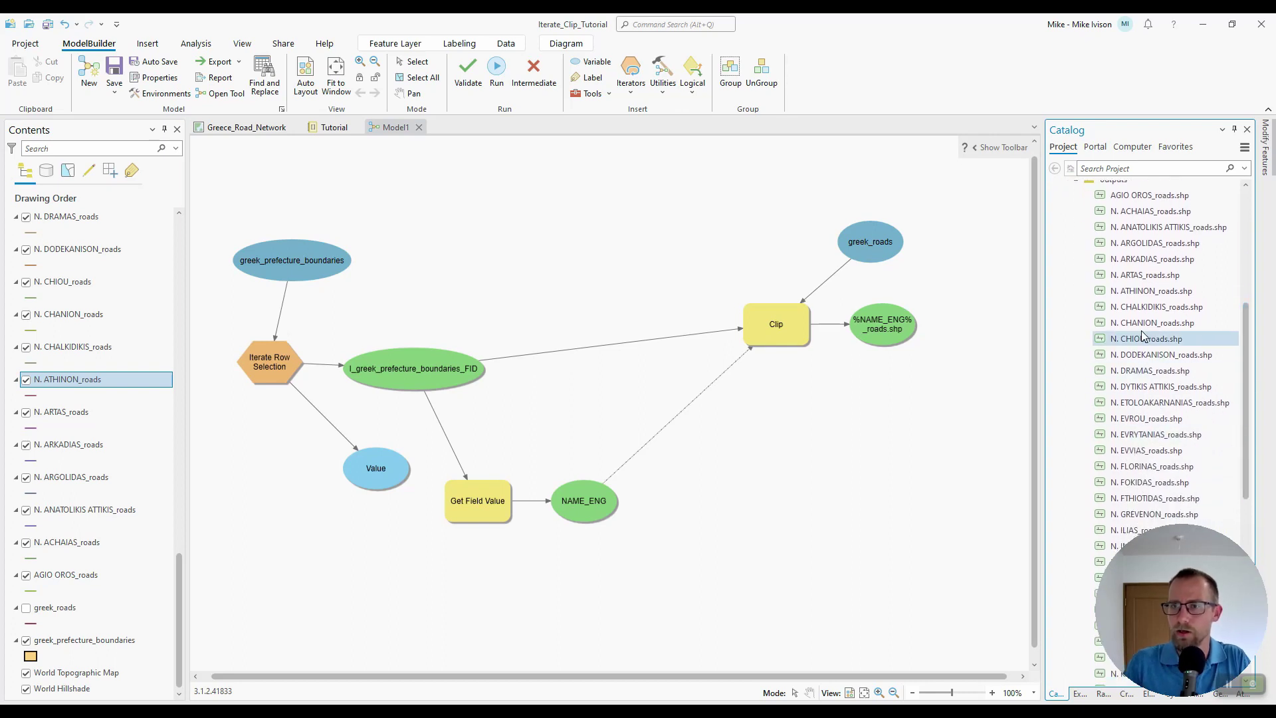
click(1119, 310)
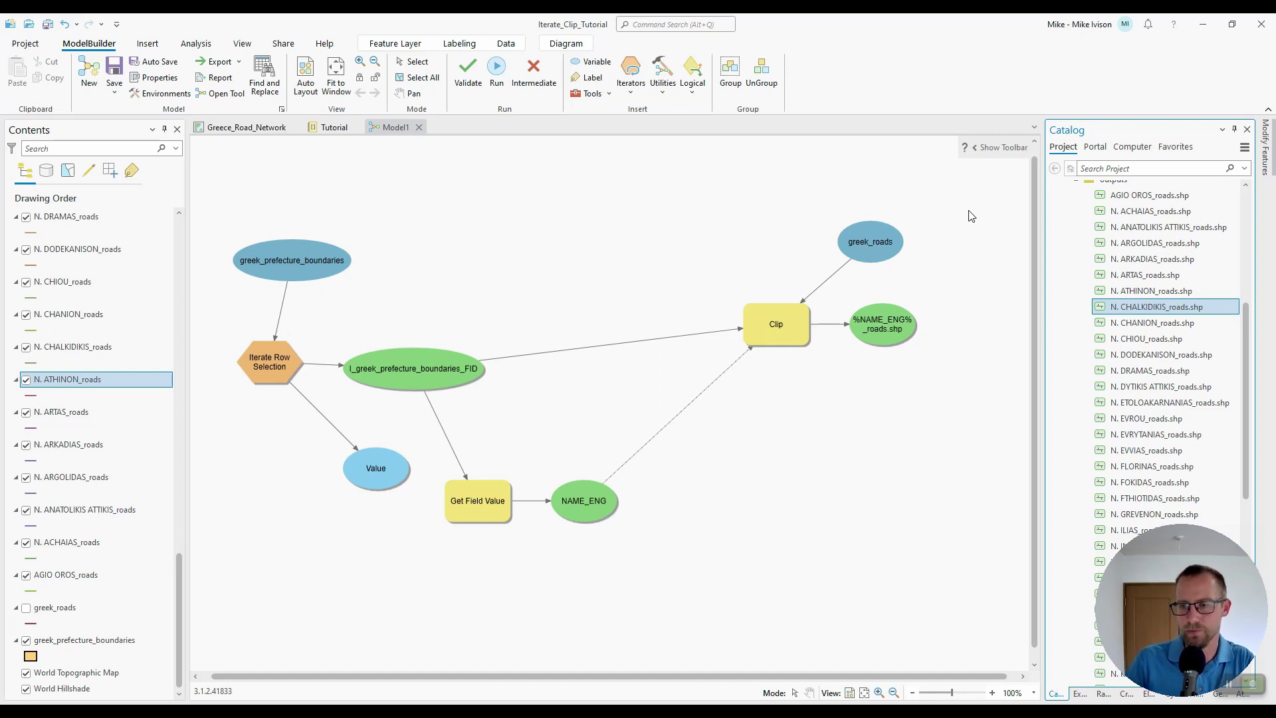
Return to the Model1 diagram and select, then deselect, the NAME_ENG variable
click(967, 216)
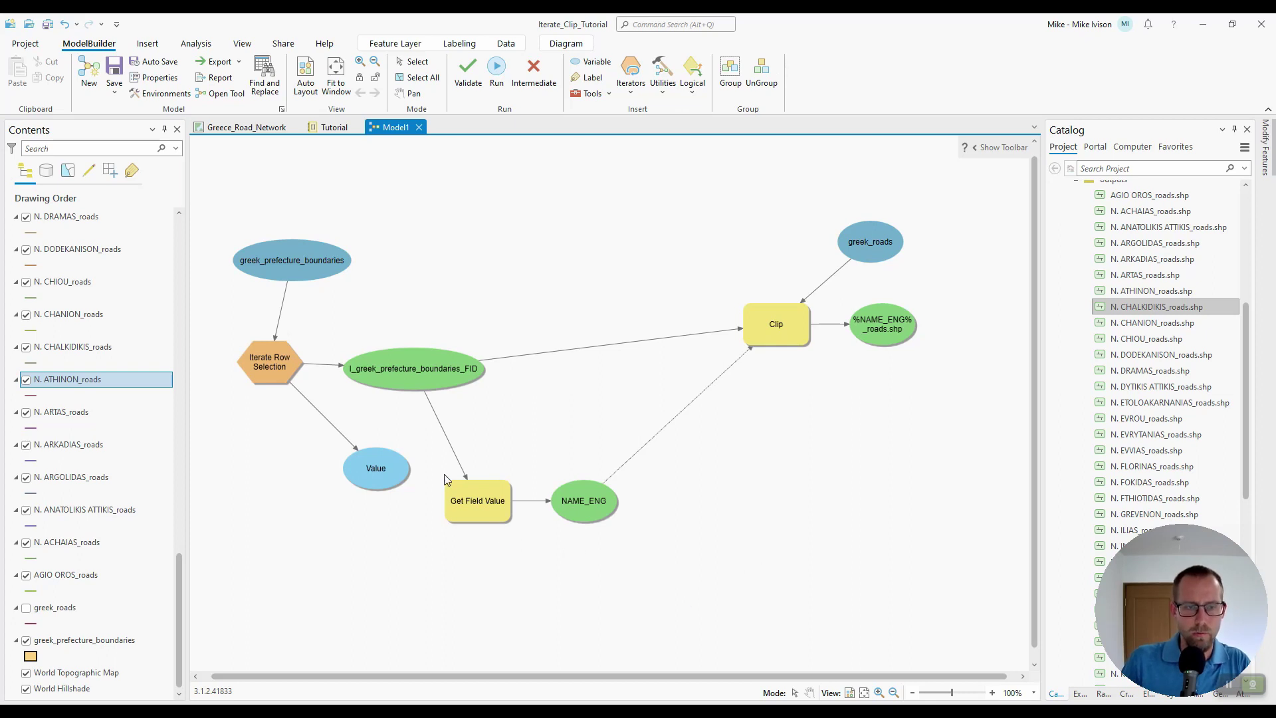
drag(429, 473, 676, 541)
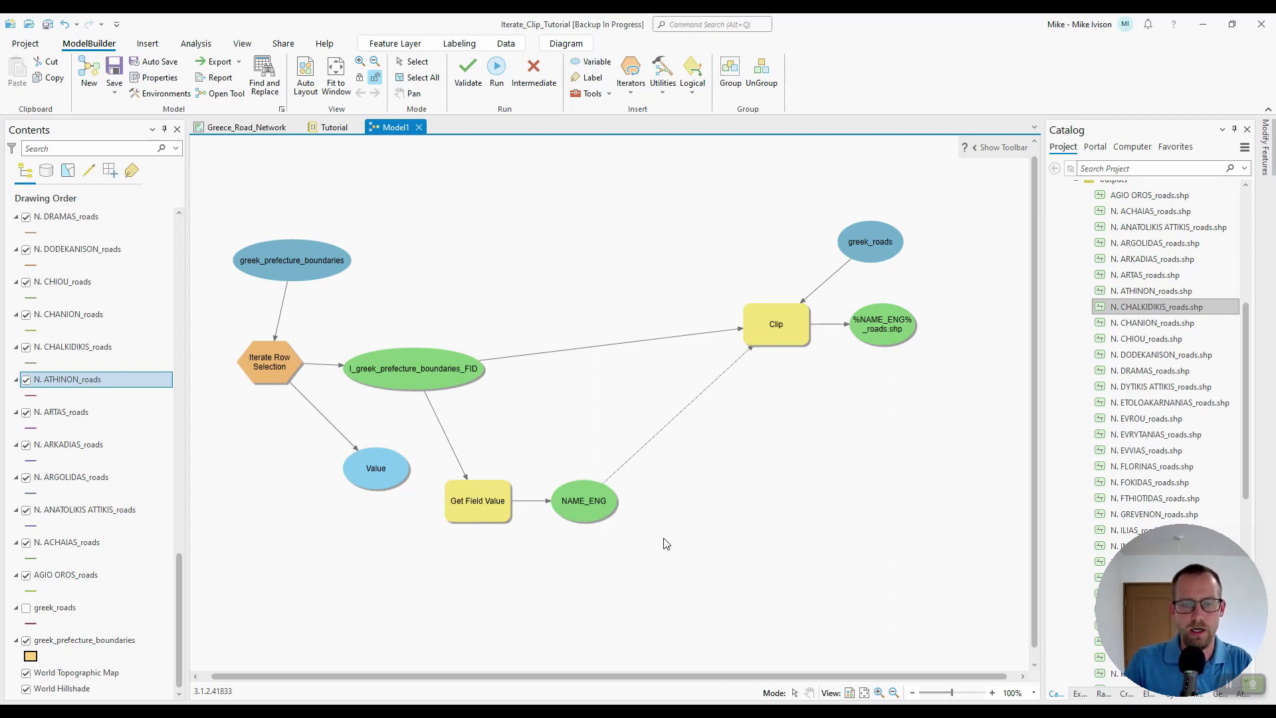
click(669, 543)
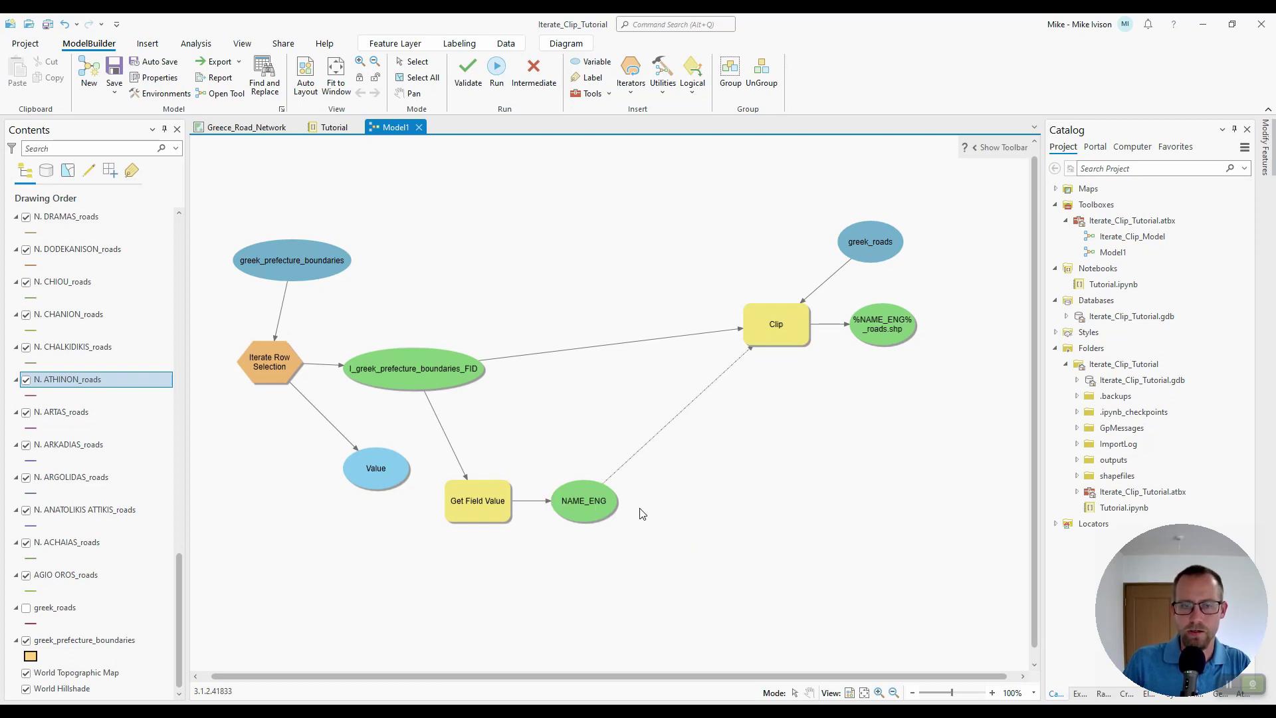
click(606, 508)
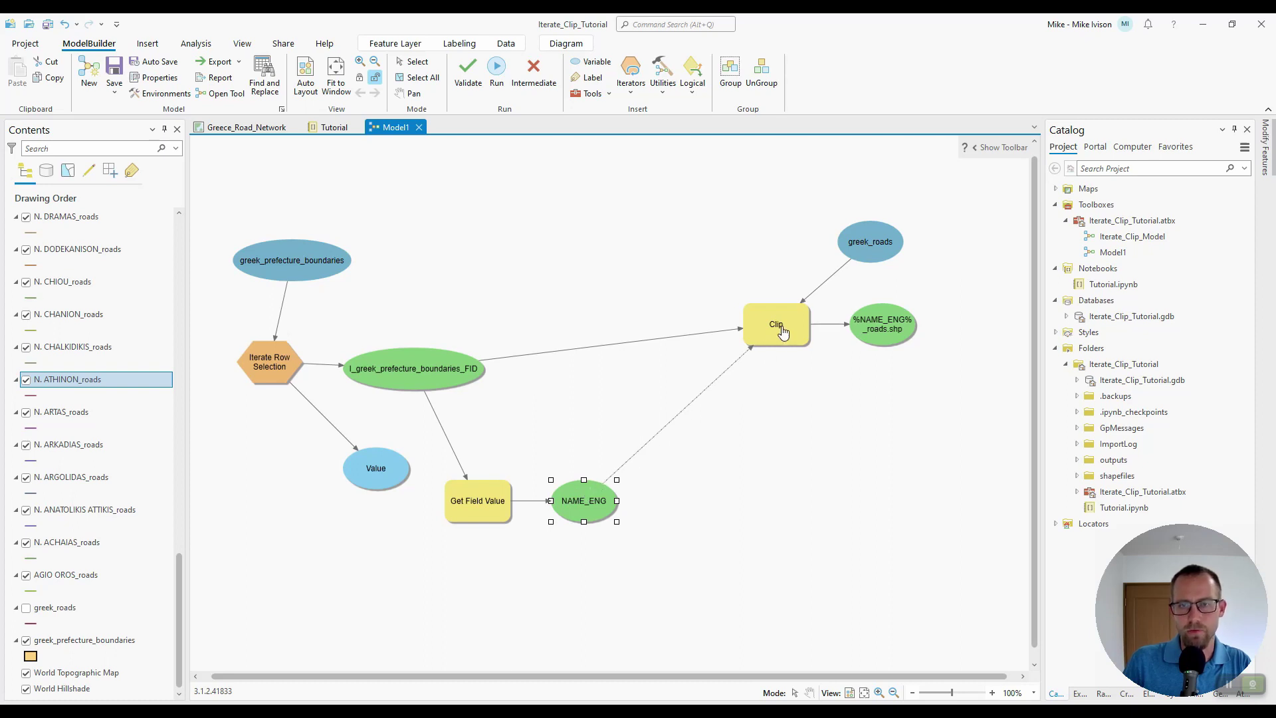
click(724, 450)
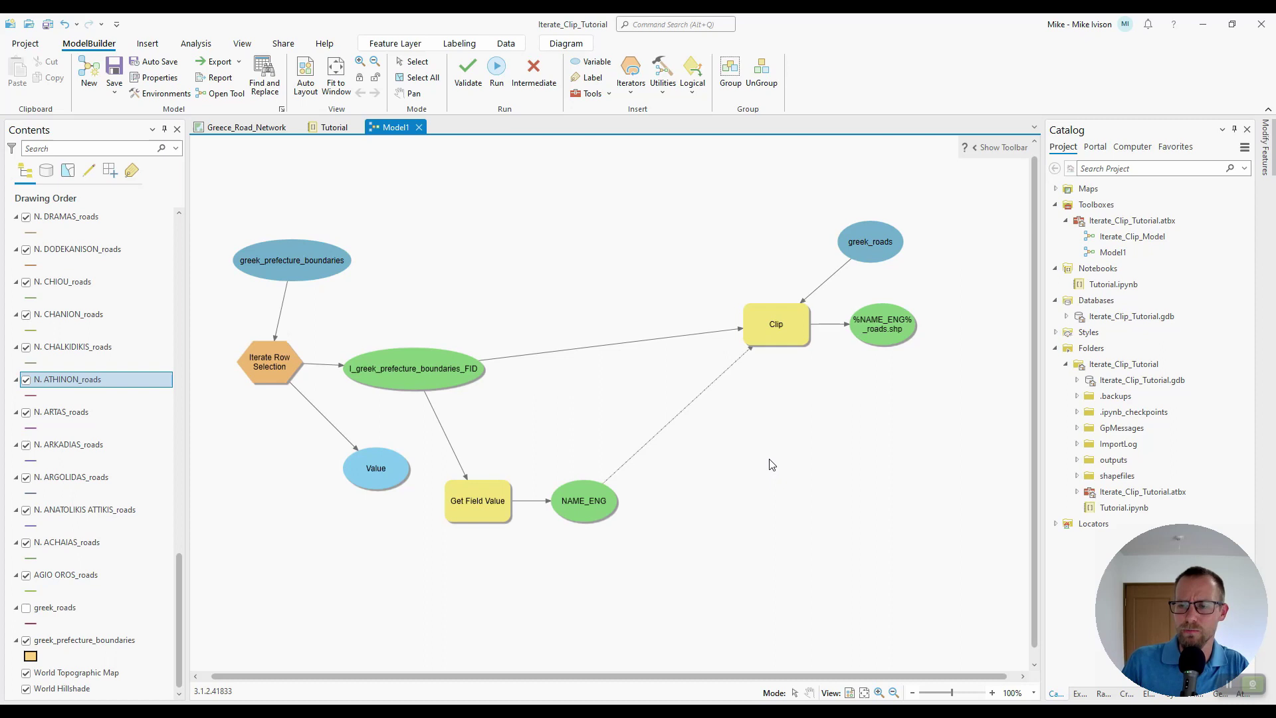
Add a Calculate Value tool from Utilities and place it with Value (2) beside NAME_ENG
click(663, 98)
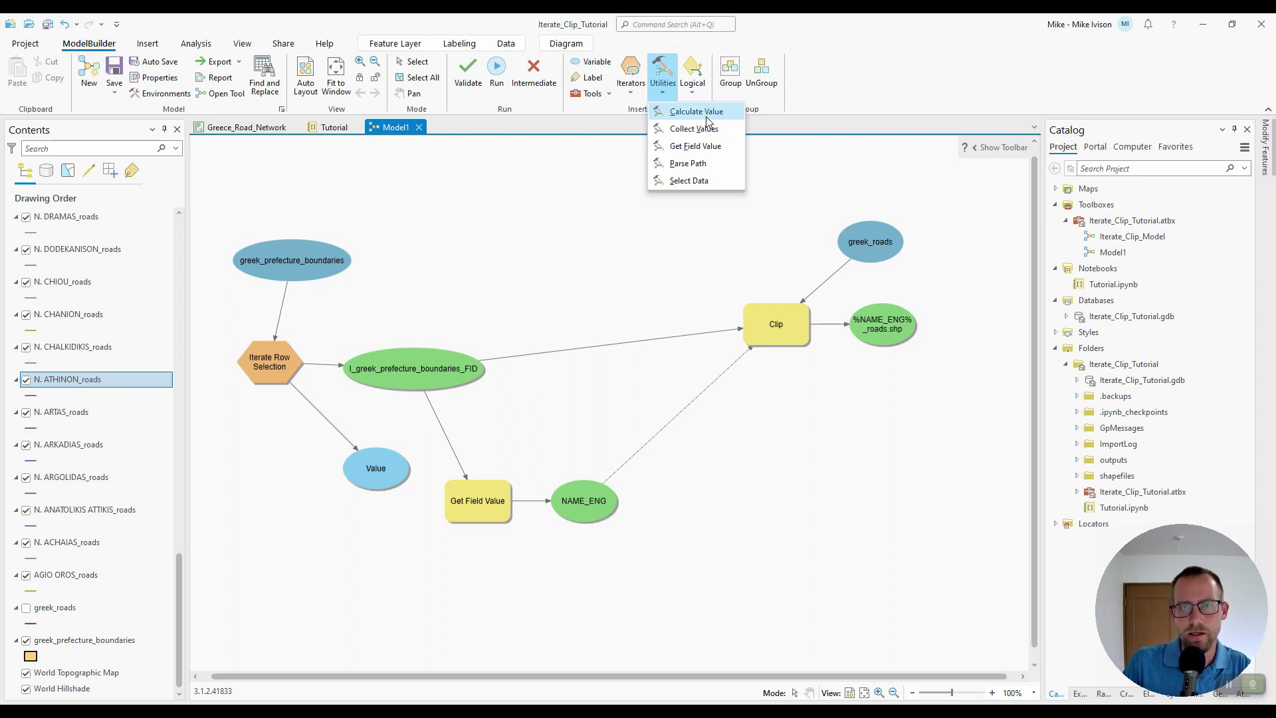
click(703, 112)
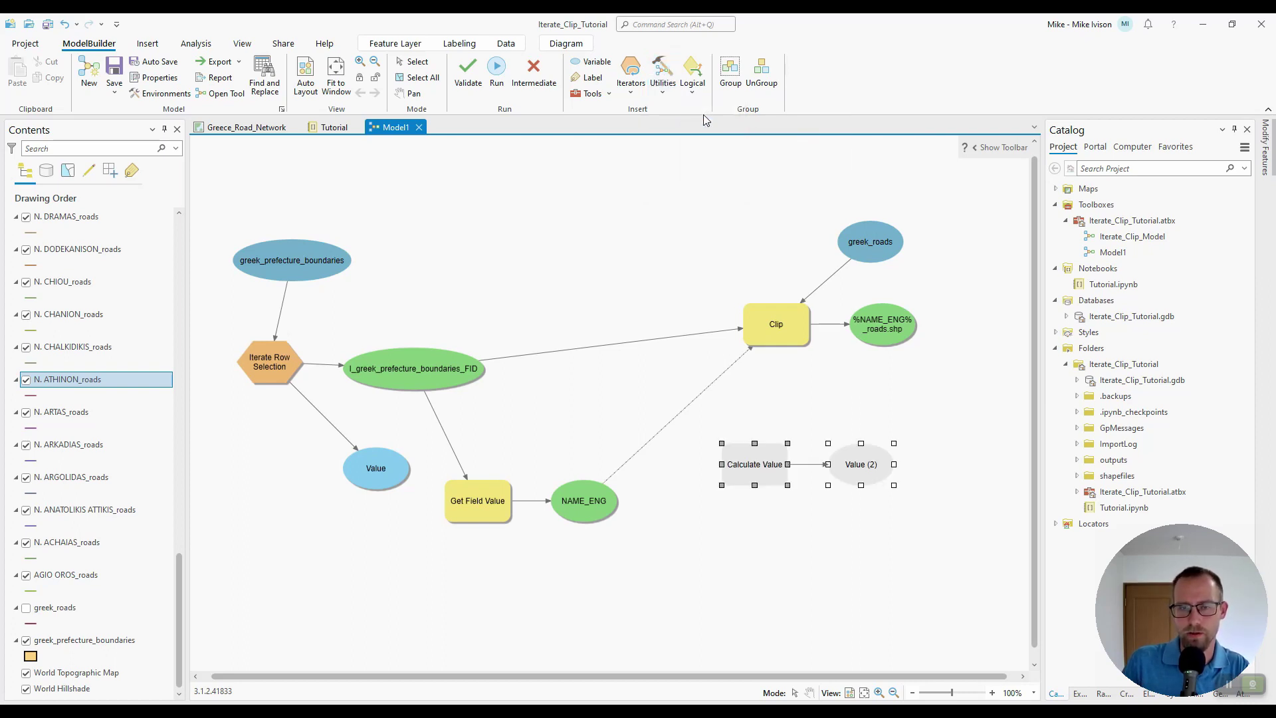
drag(929, 427, 712, 532)
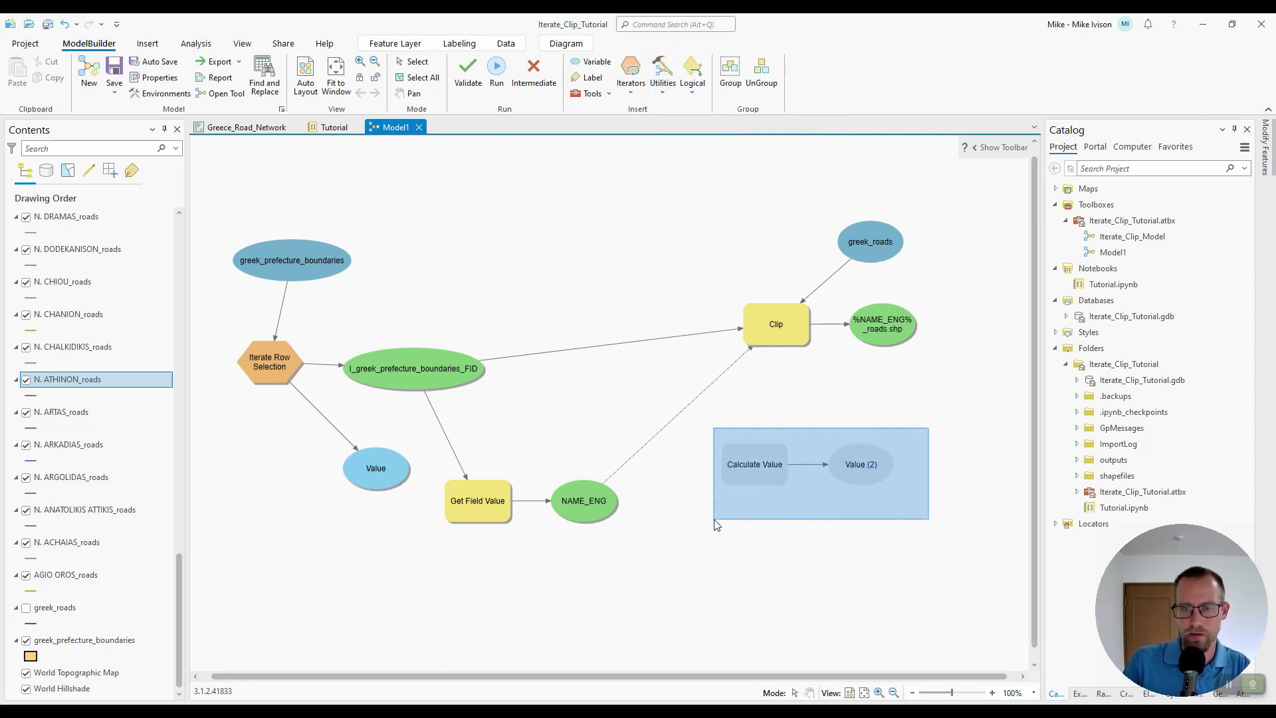
drag(748, 465, 713, 494)
click(812, 440)
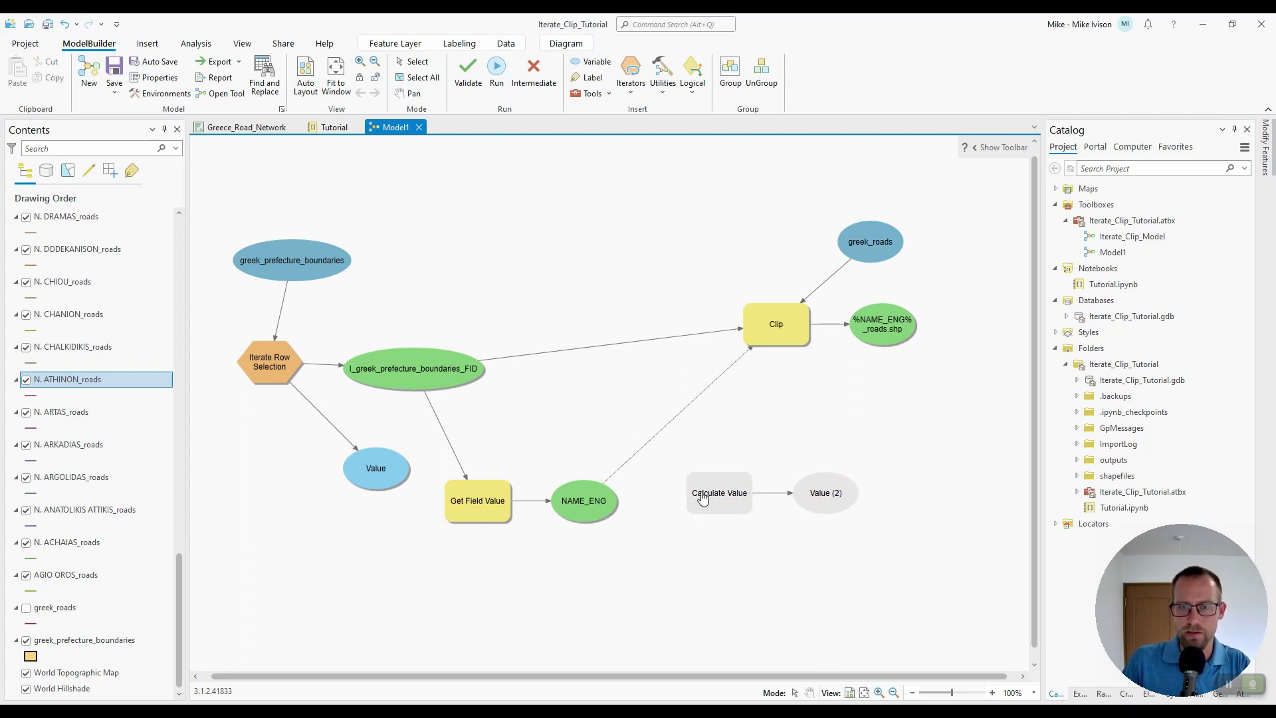
Open the Calculate Value parameters and place the cursor in the Expression box
double_click(711, 497)
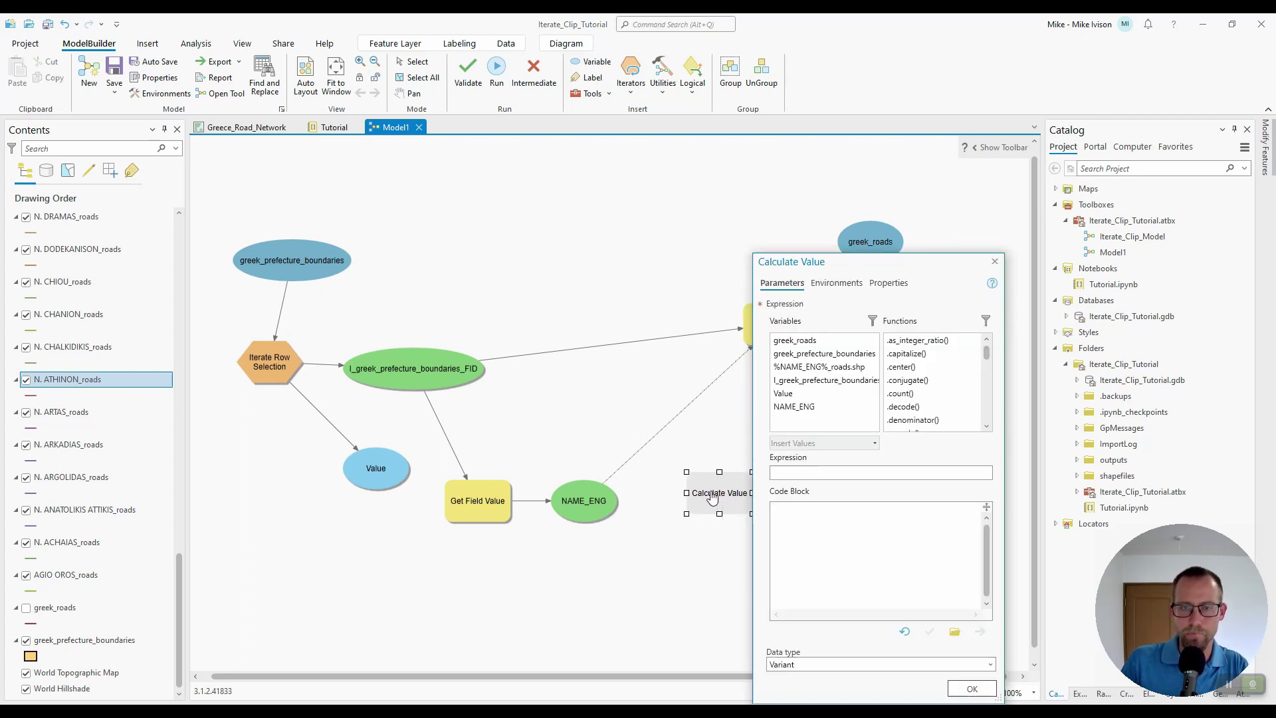
drag(844, 269, 691, 175)
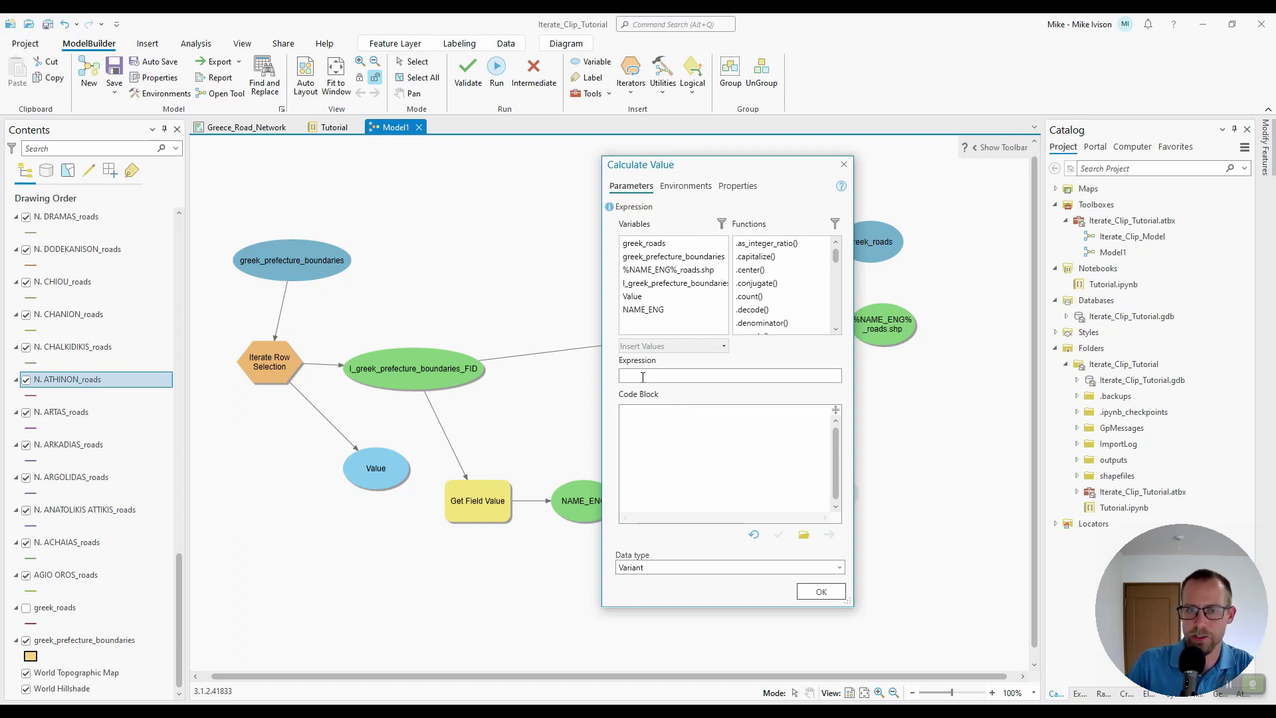
click(642, 409)
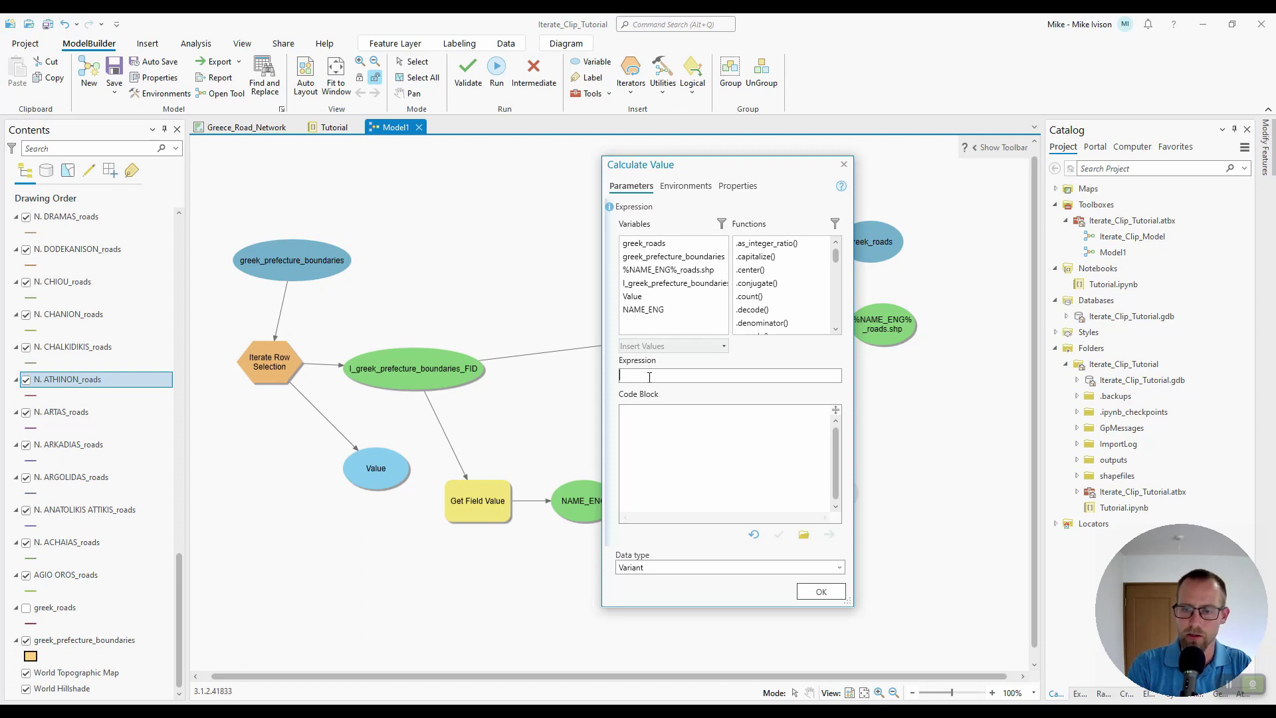
Enter the expression index_str("%NAME_ENG%"), inserting NAME_ENG from the Variables list
text(index_str)
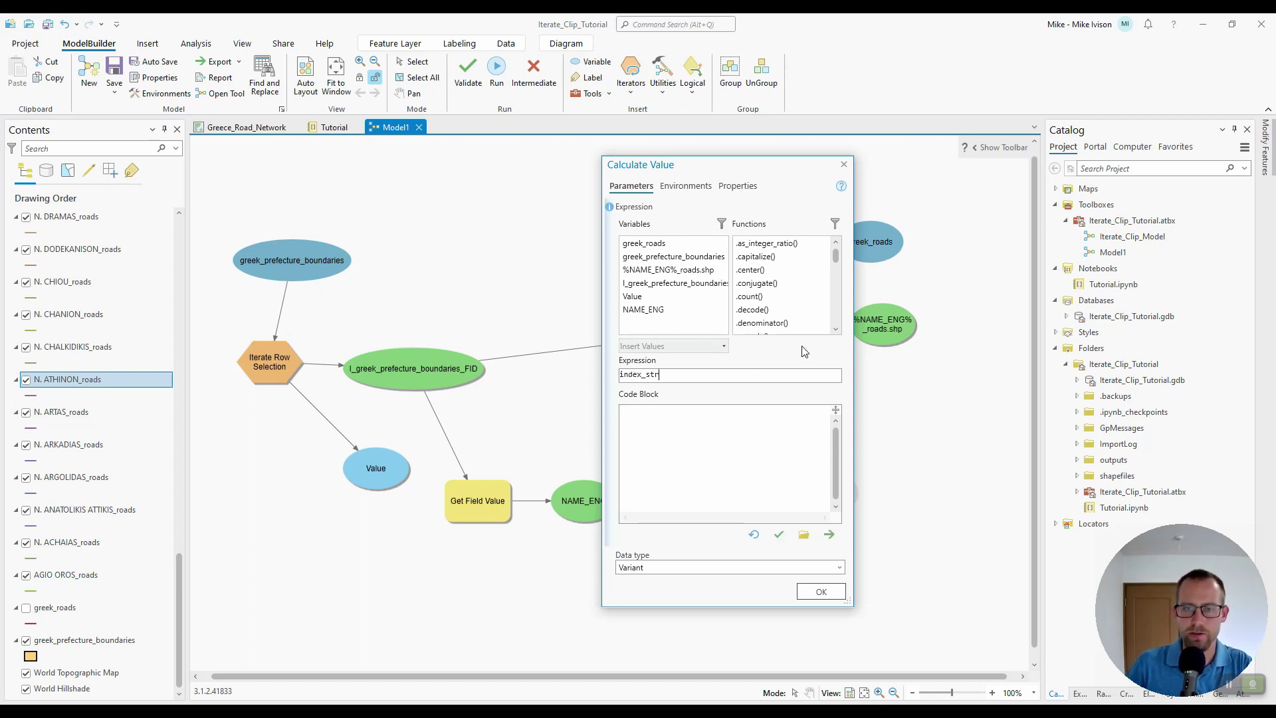
text(()
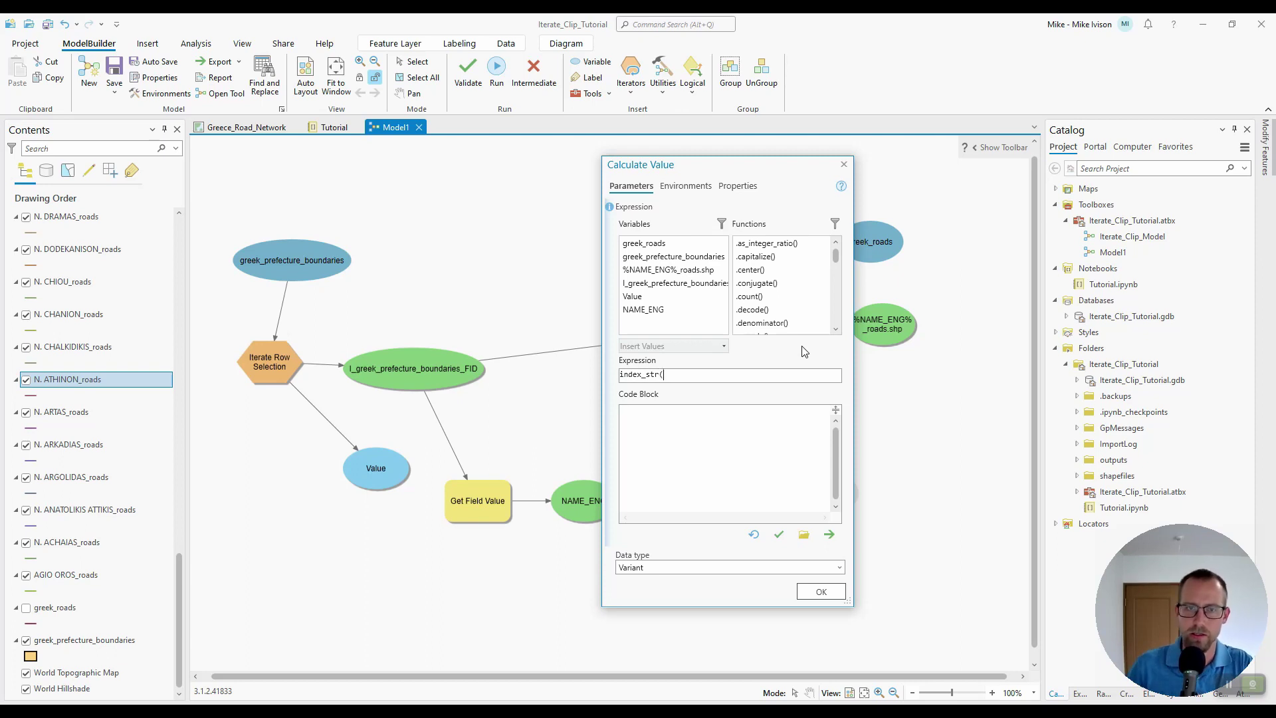
double_click(645, 311)
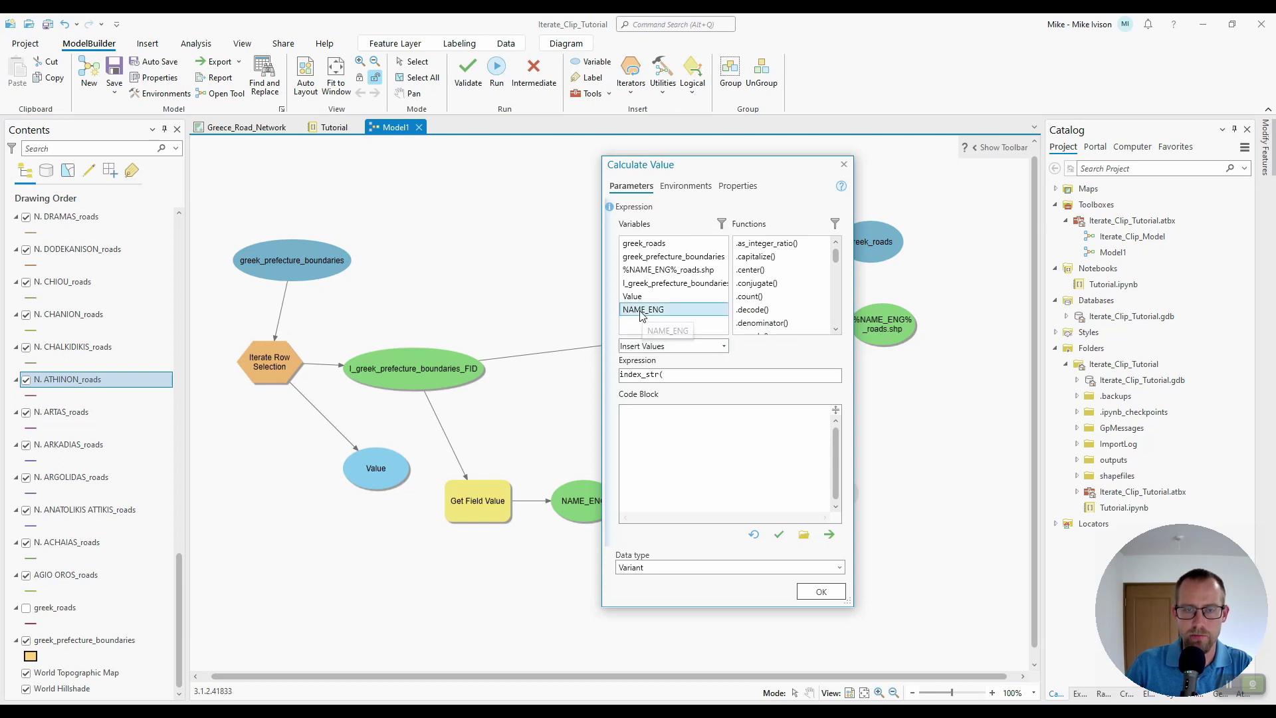
click(727, 377)
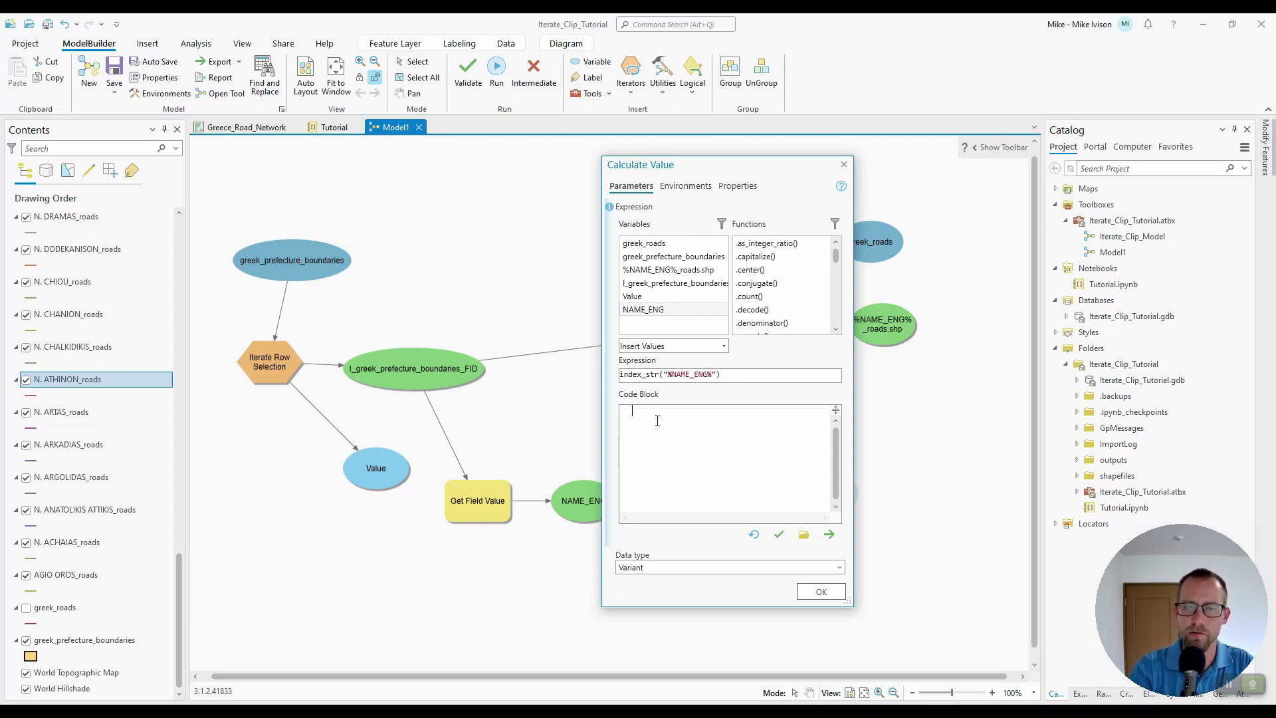
Start the code block with def index_str(name): and an indented return line
text(def index_str)
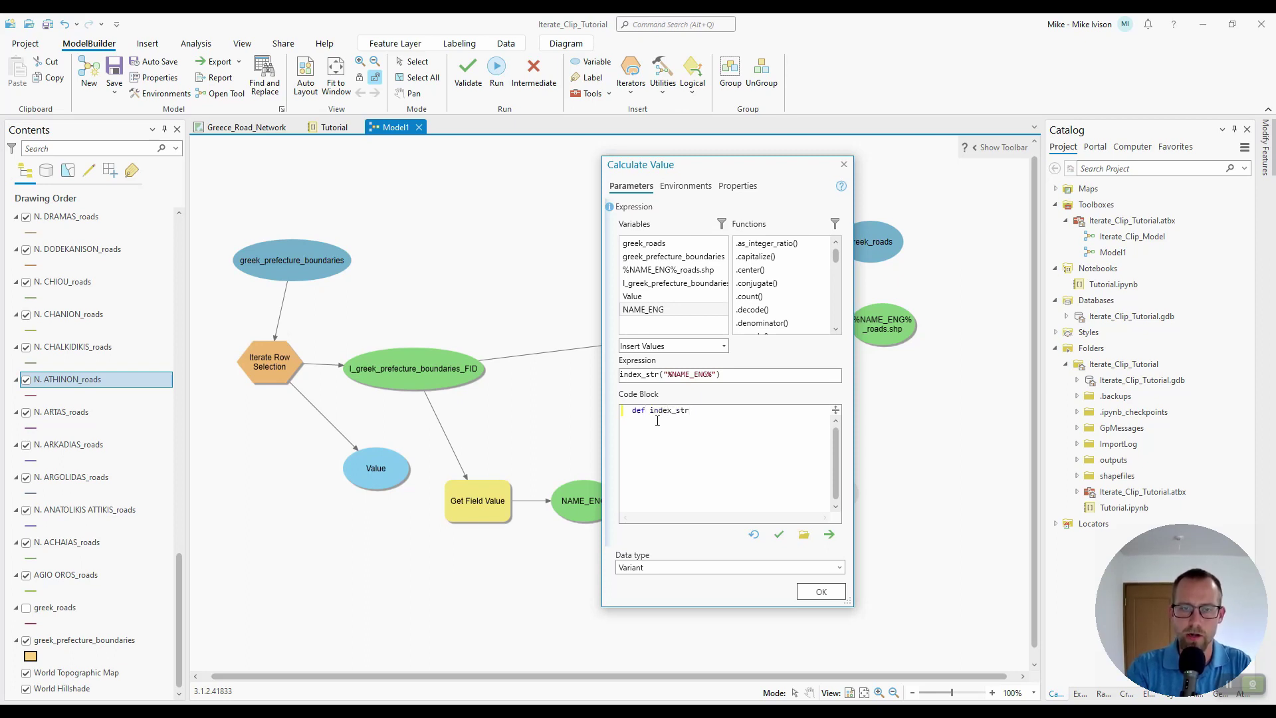
text((name))
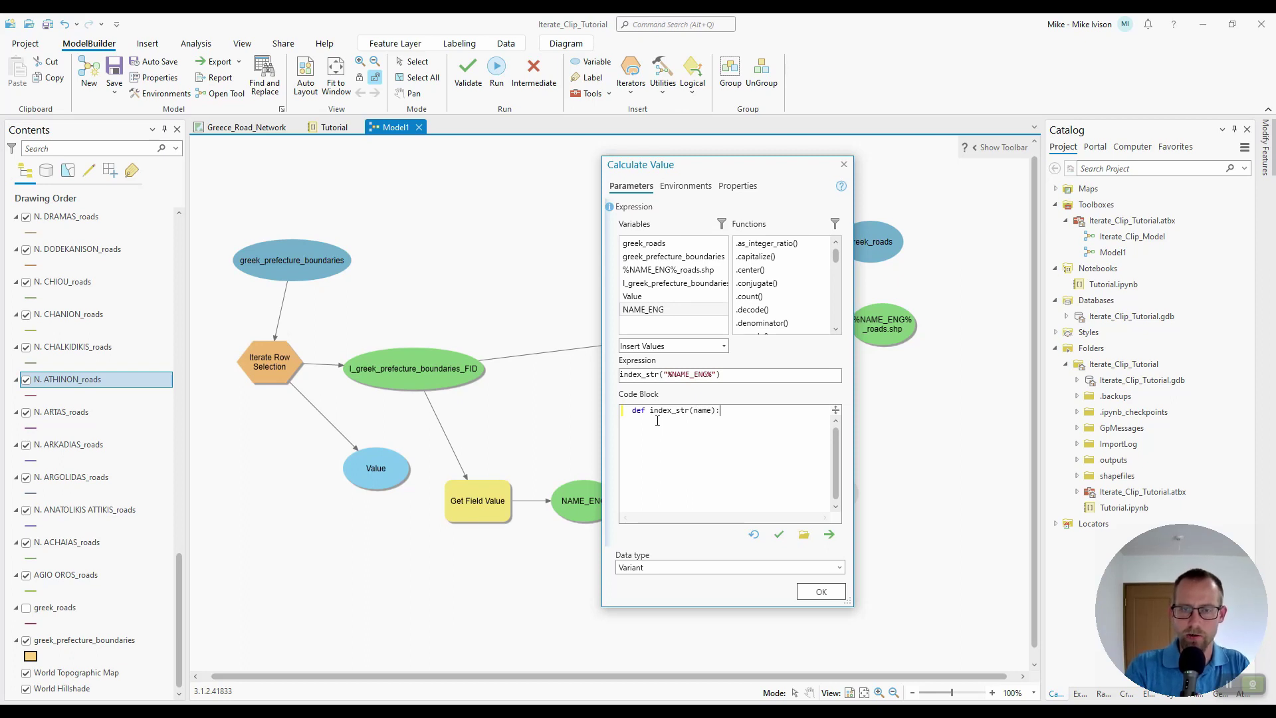
text(:)
key(Return)
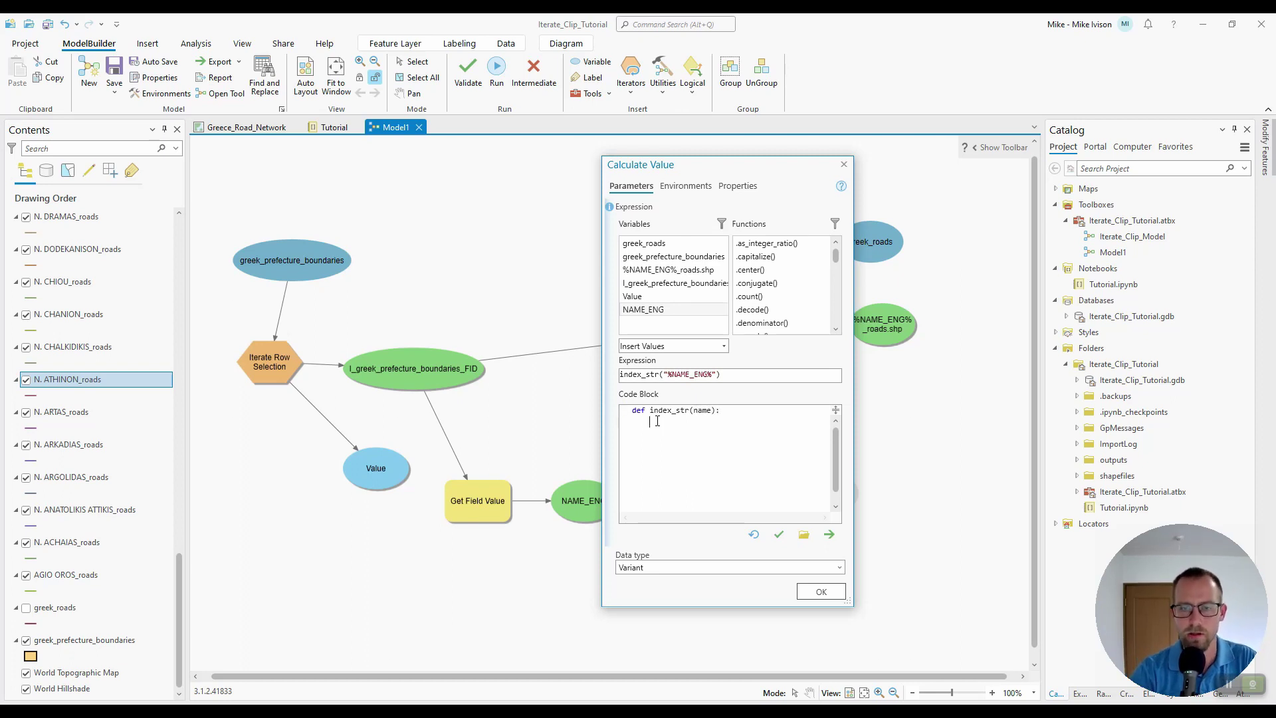
text(return)
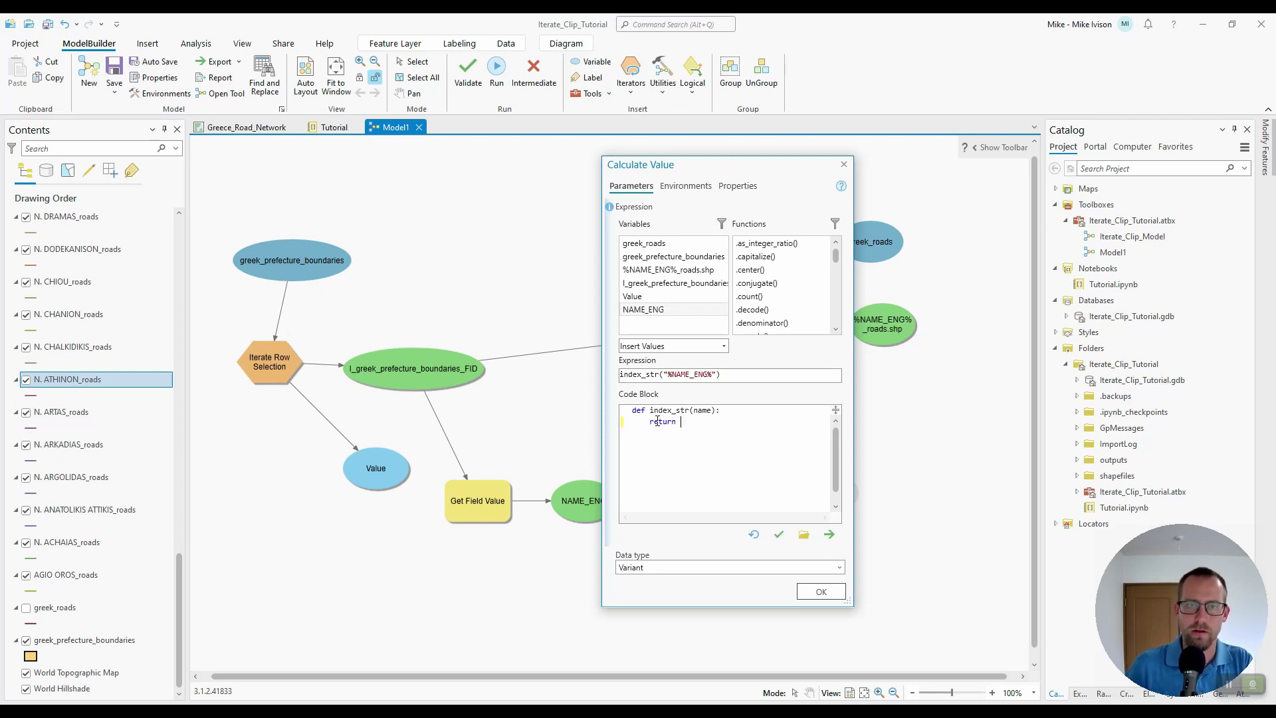
double_click(645, 310)
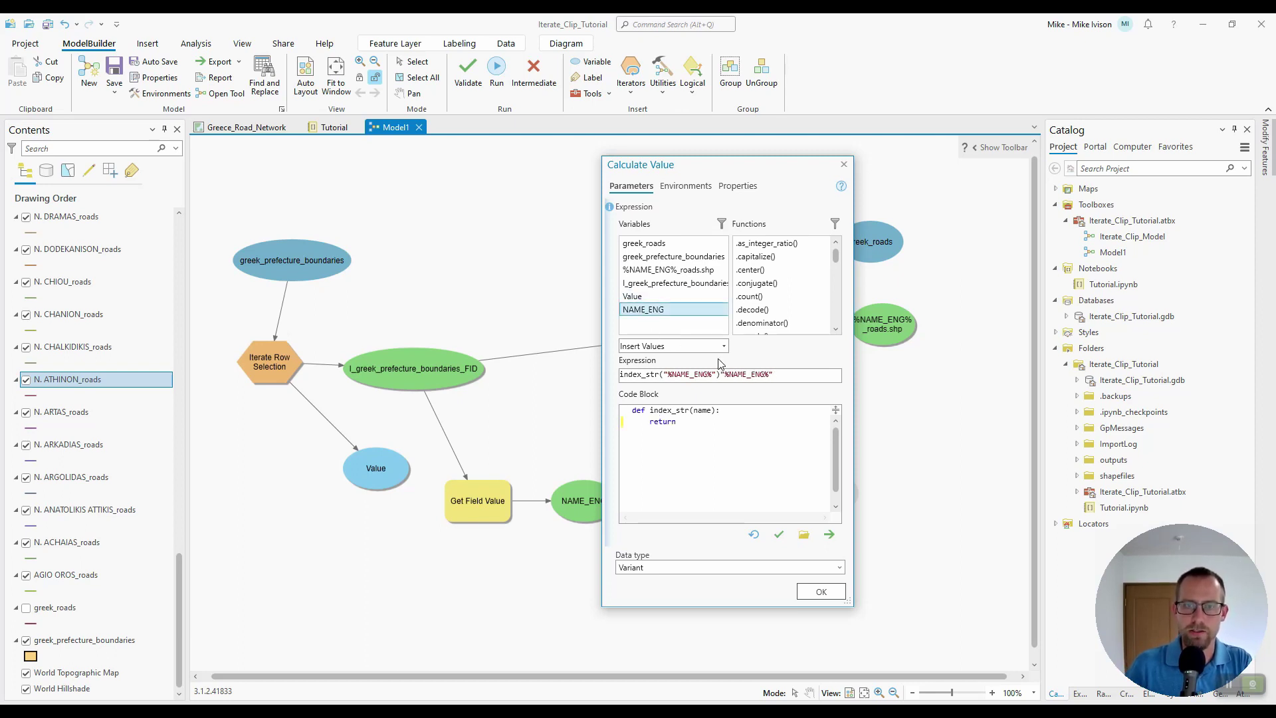
drag(722, 375, 775, 376)
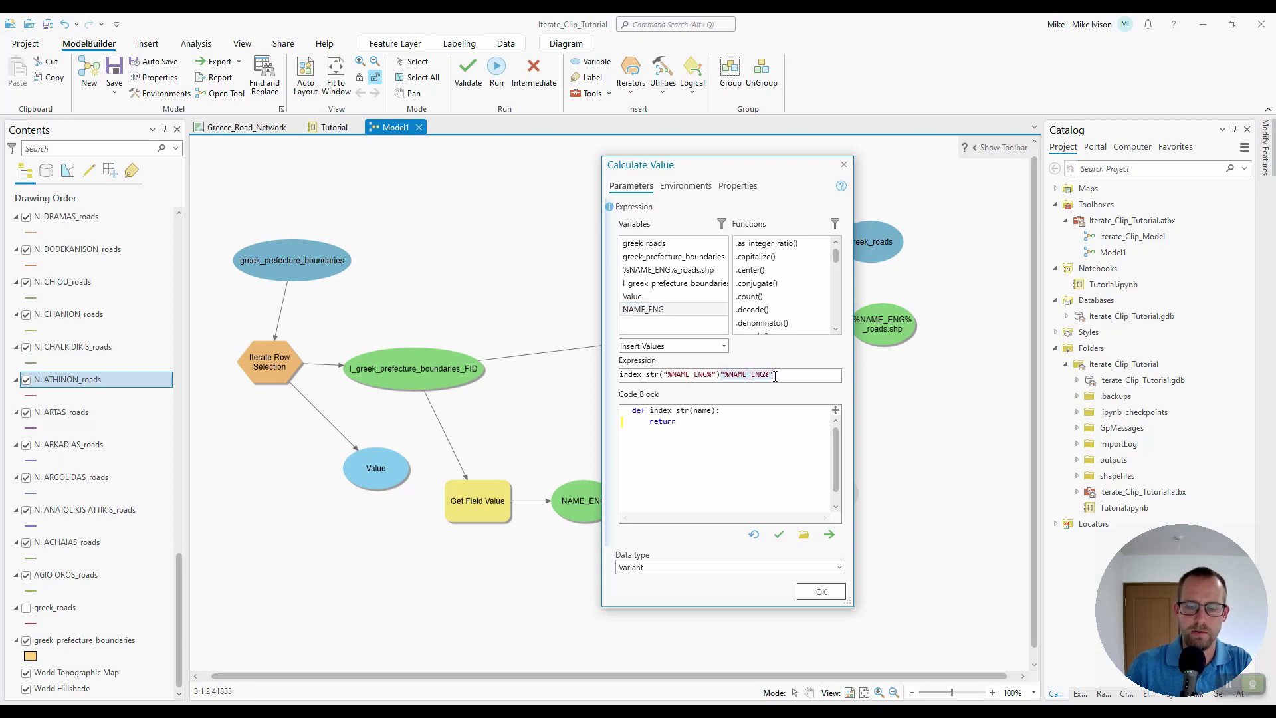
key(Delete)
click(710, 412)
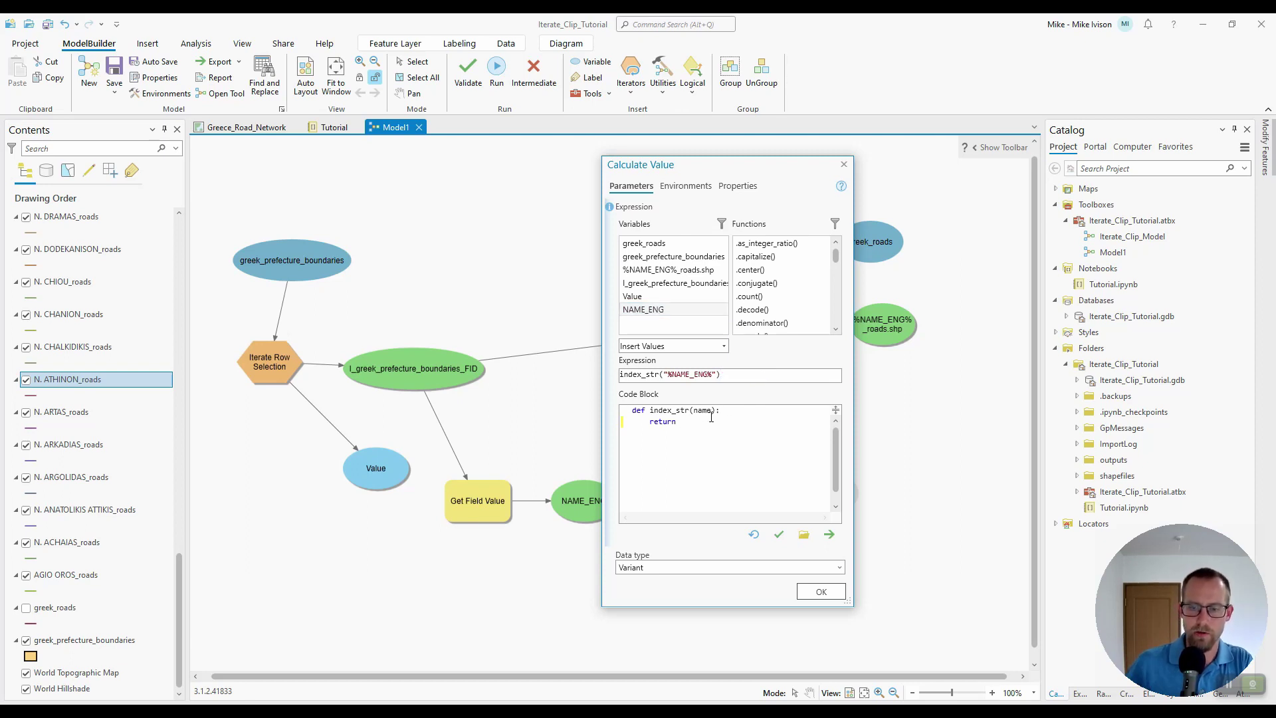
Complete the return line to slice "%NAME_ENG%" from index 4 onward
text(")
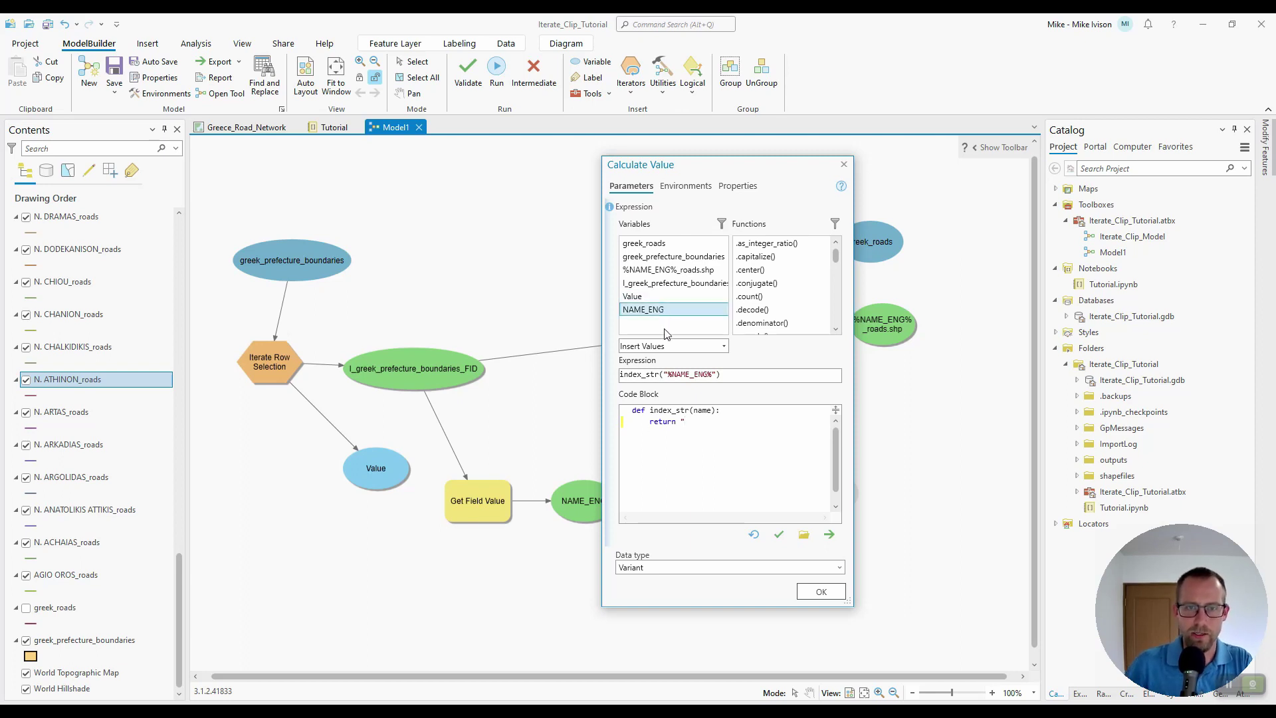
click(664, 310)
click(701, 425)
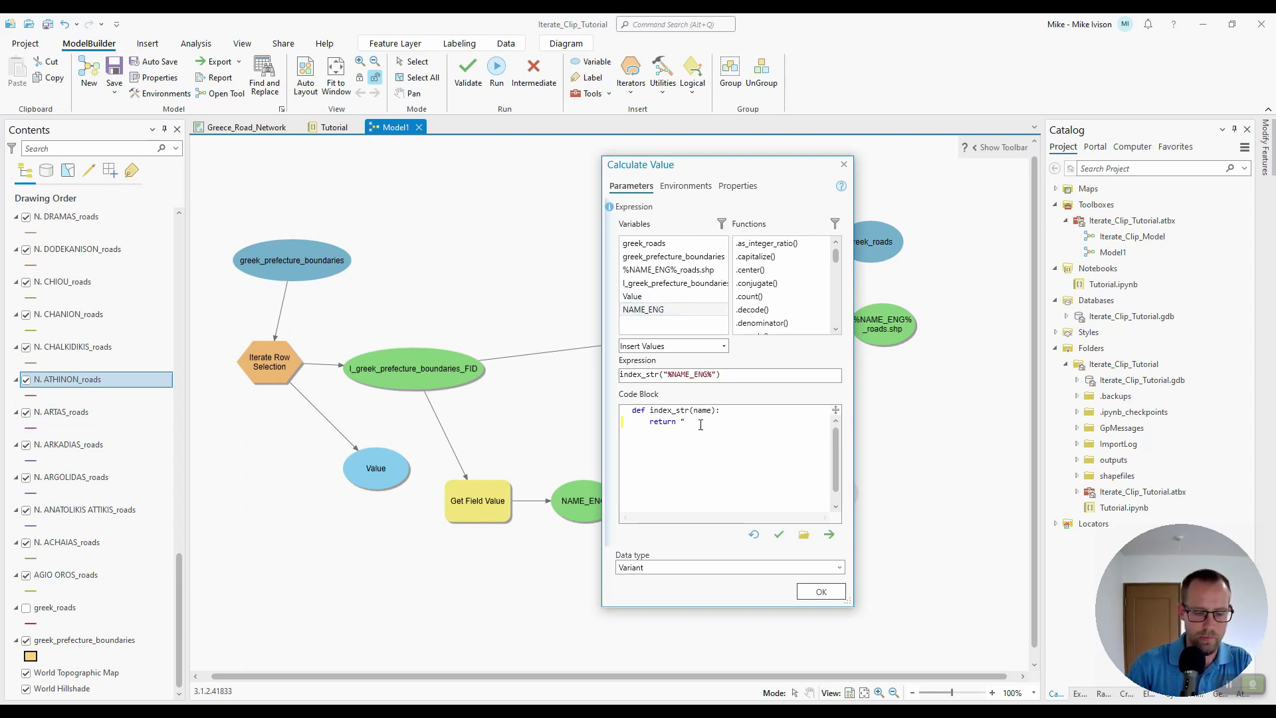
text(%NAME_E)
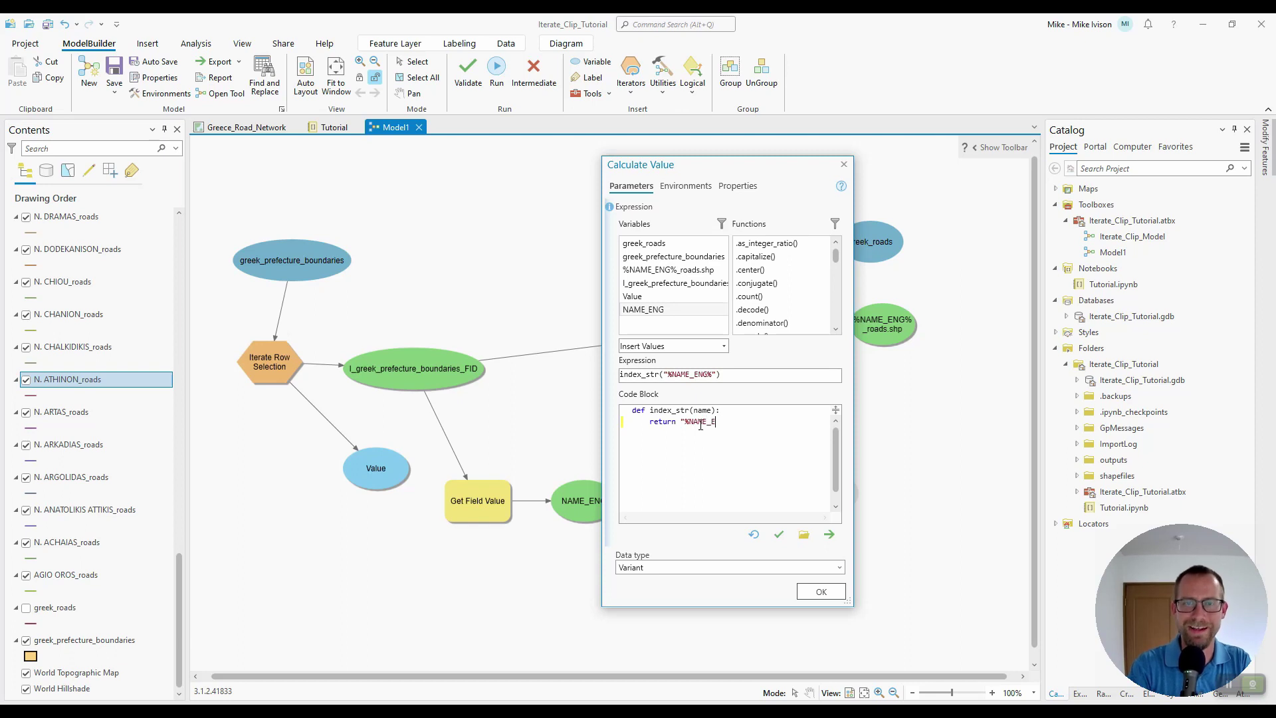
text(NG%)
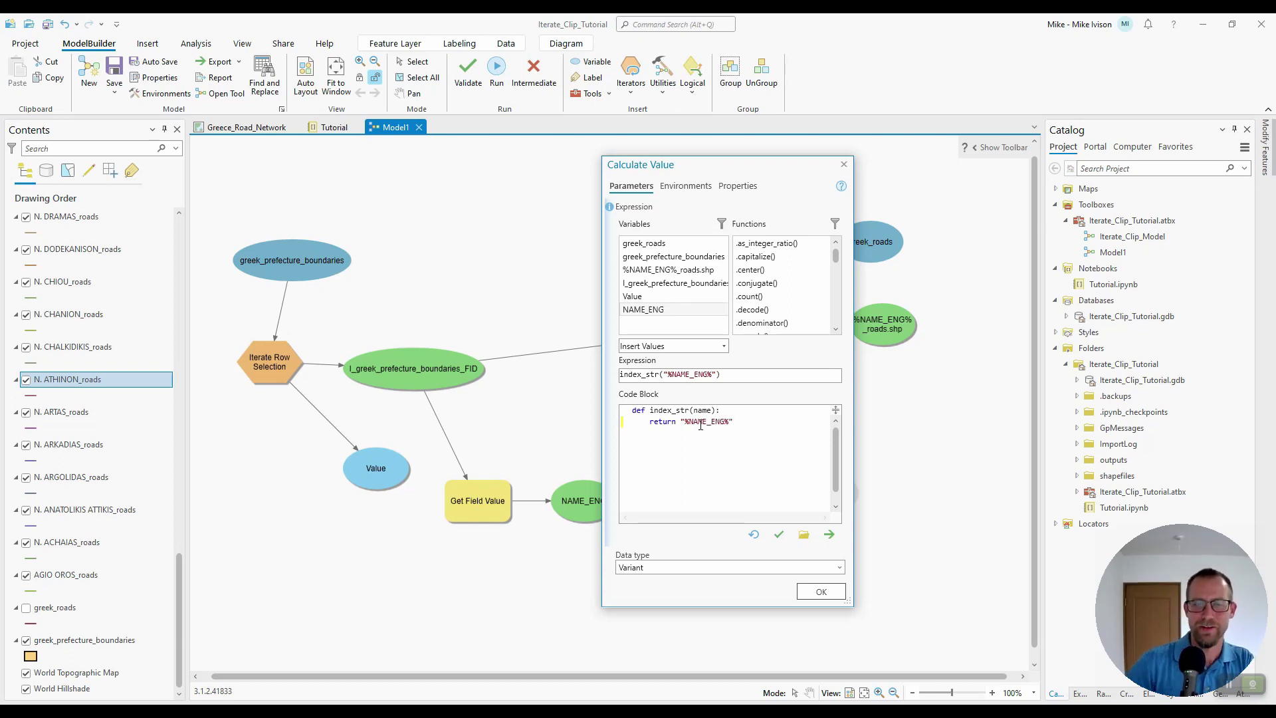
click(744, 419)
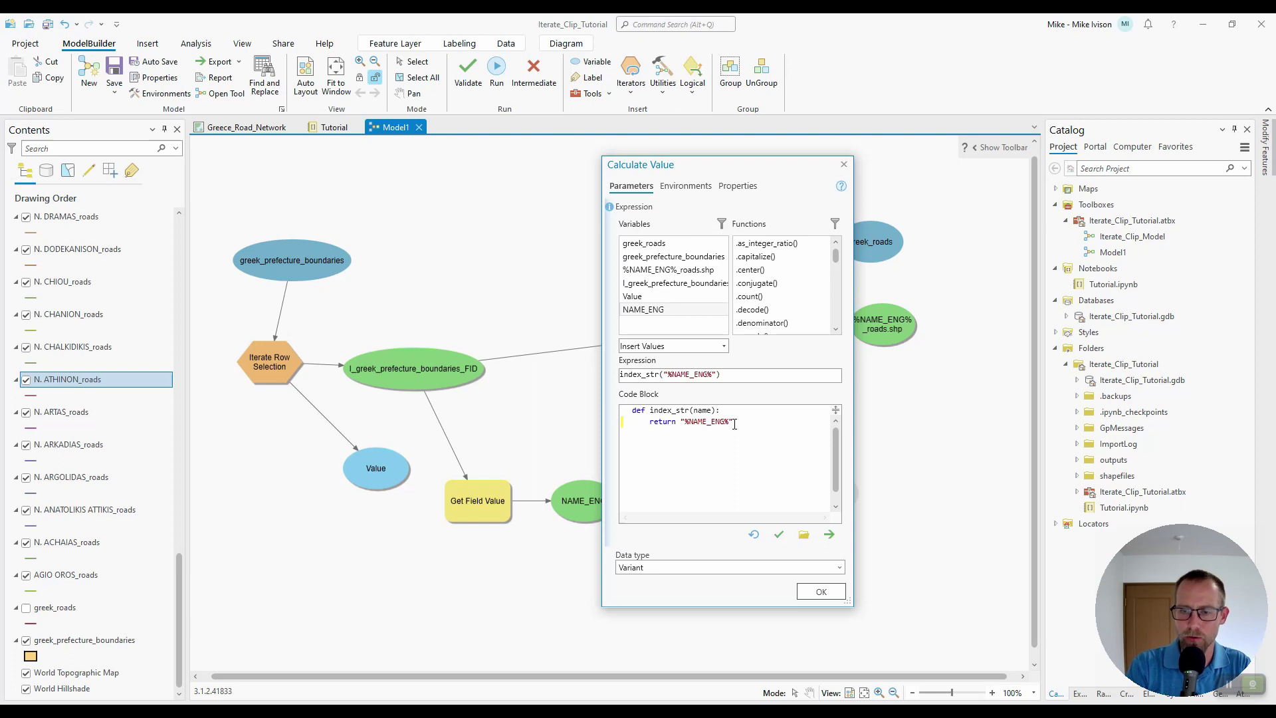
text([)
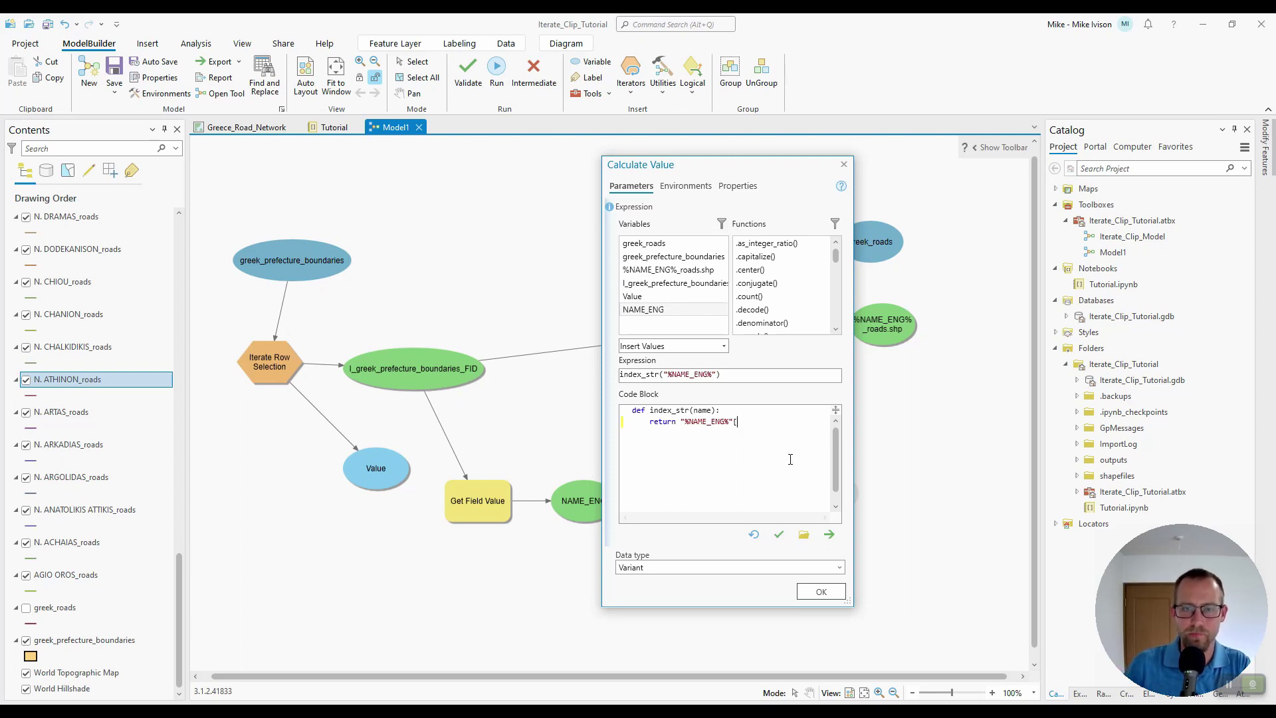
text(4:)
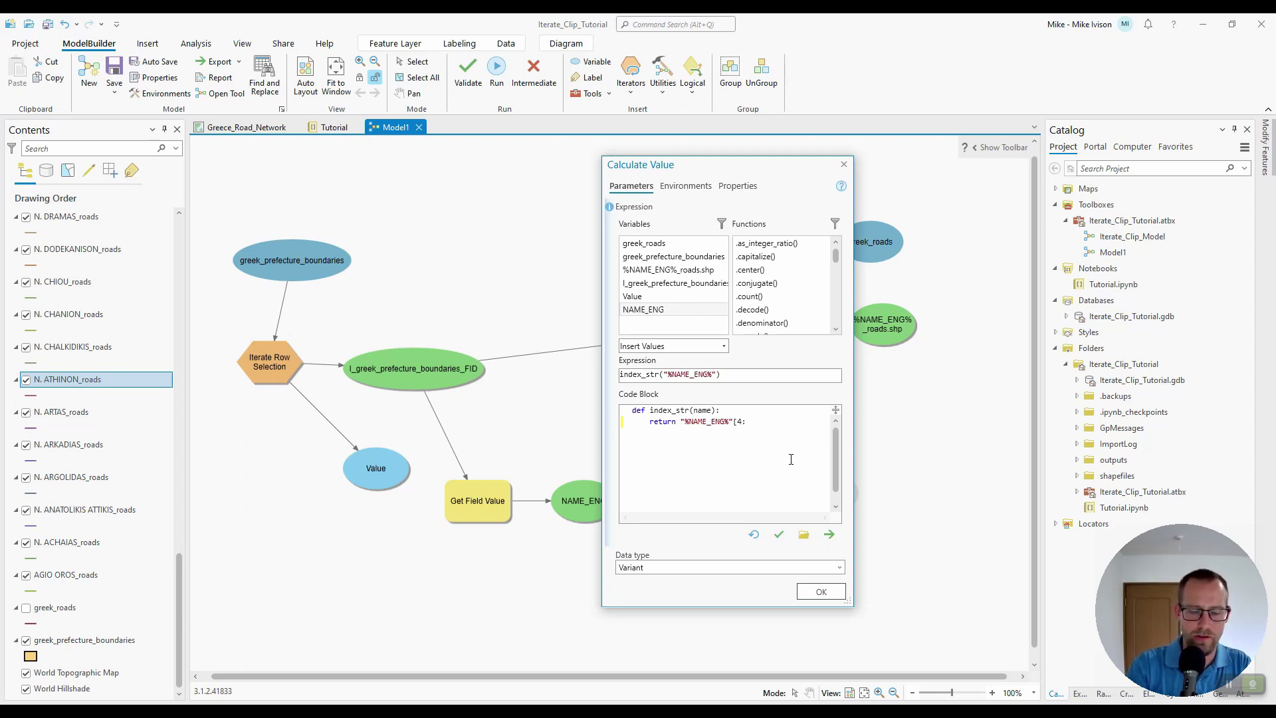
text(0])
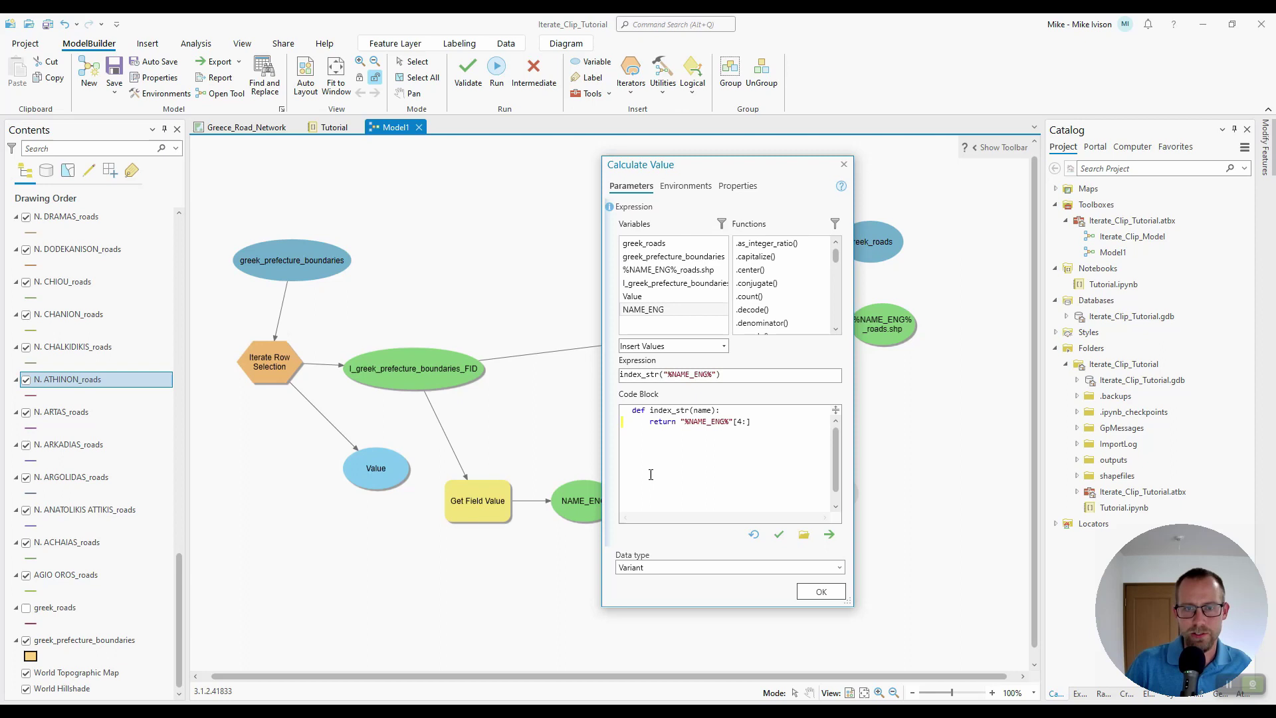
Save the Calculate Value settings and connect NAME_ENG as its Expression input
click(822, 592)
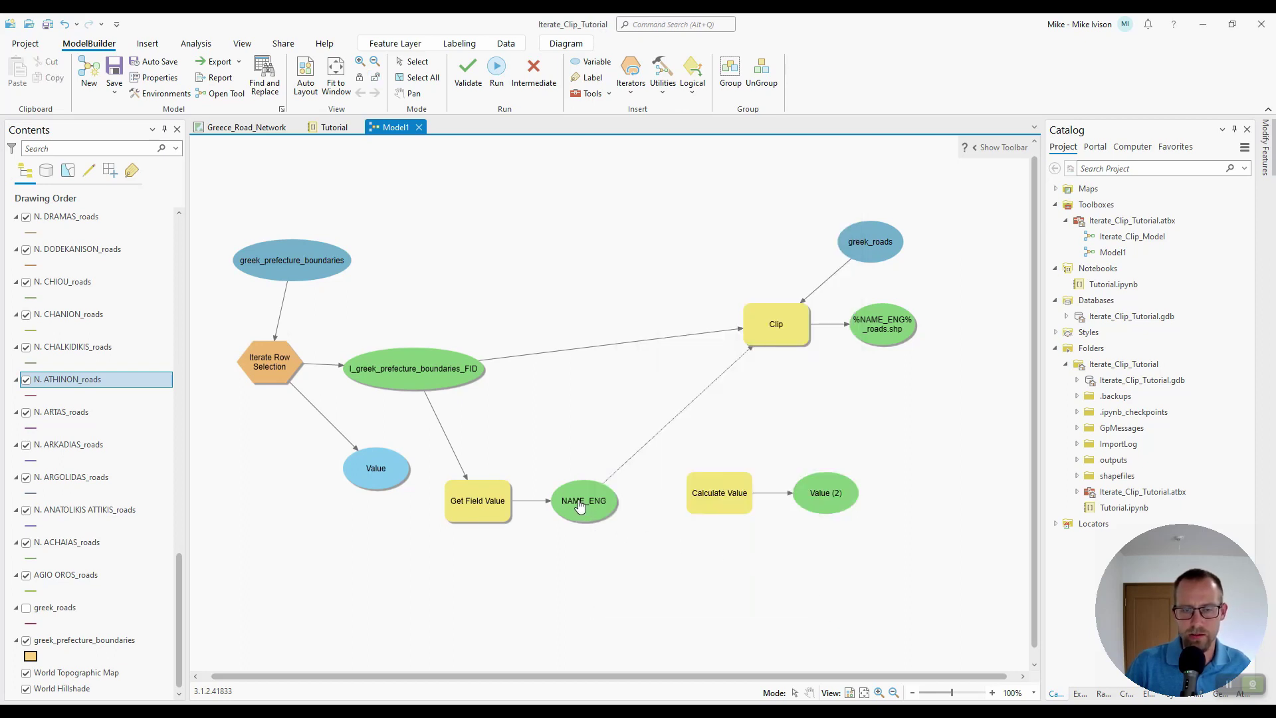
mouse_move(587, 508)
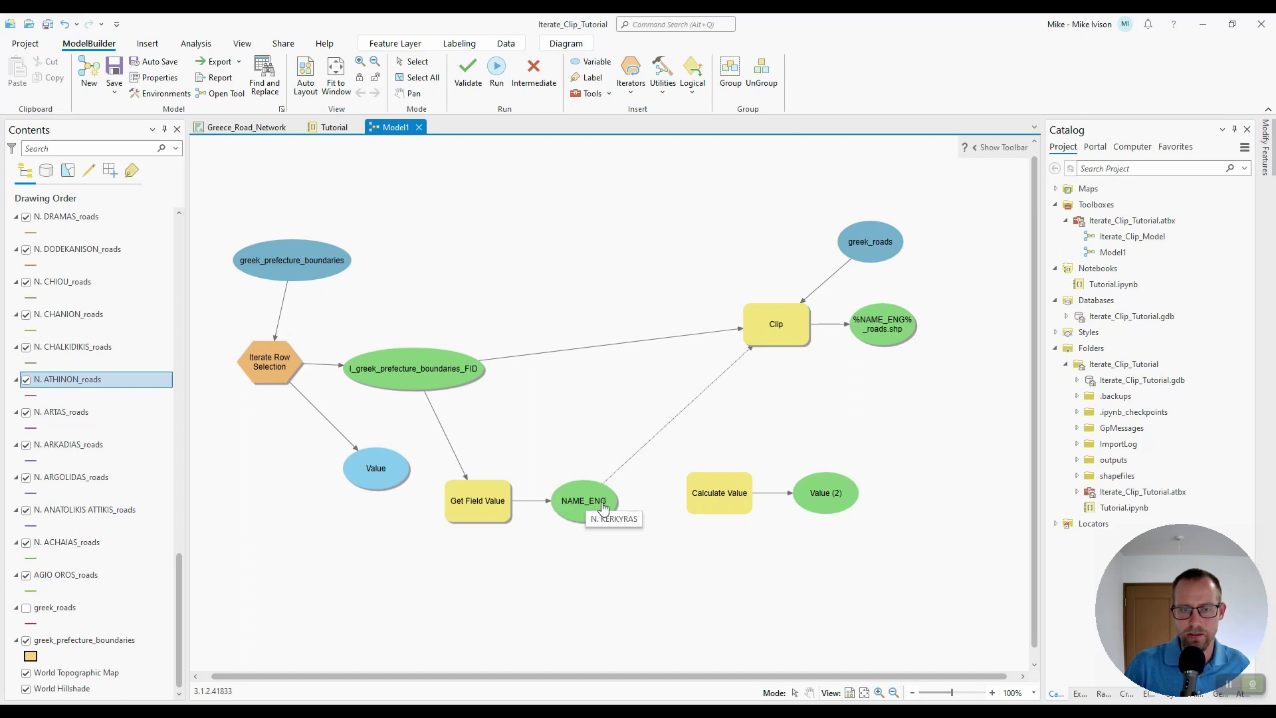
drag(590, 507, 726, 499)
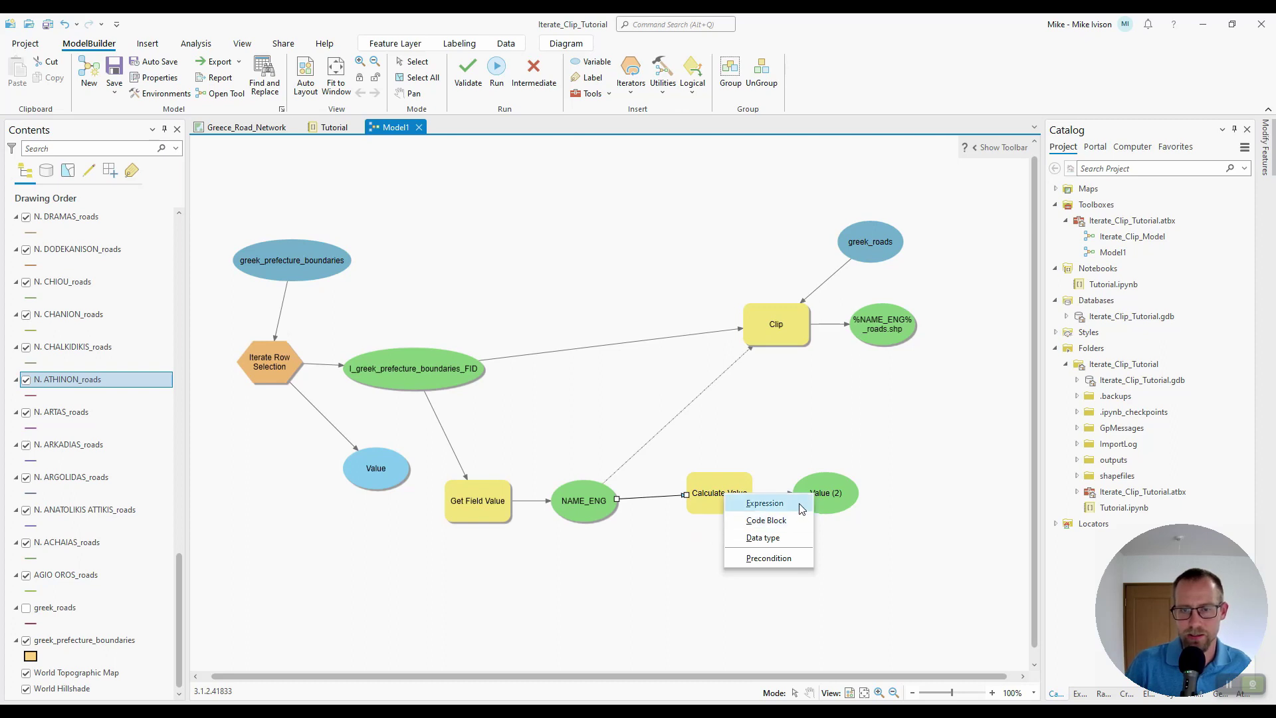
click(761, 506)
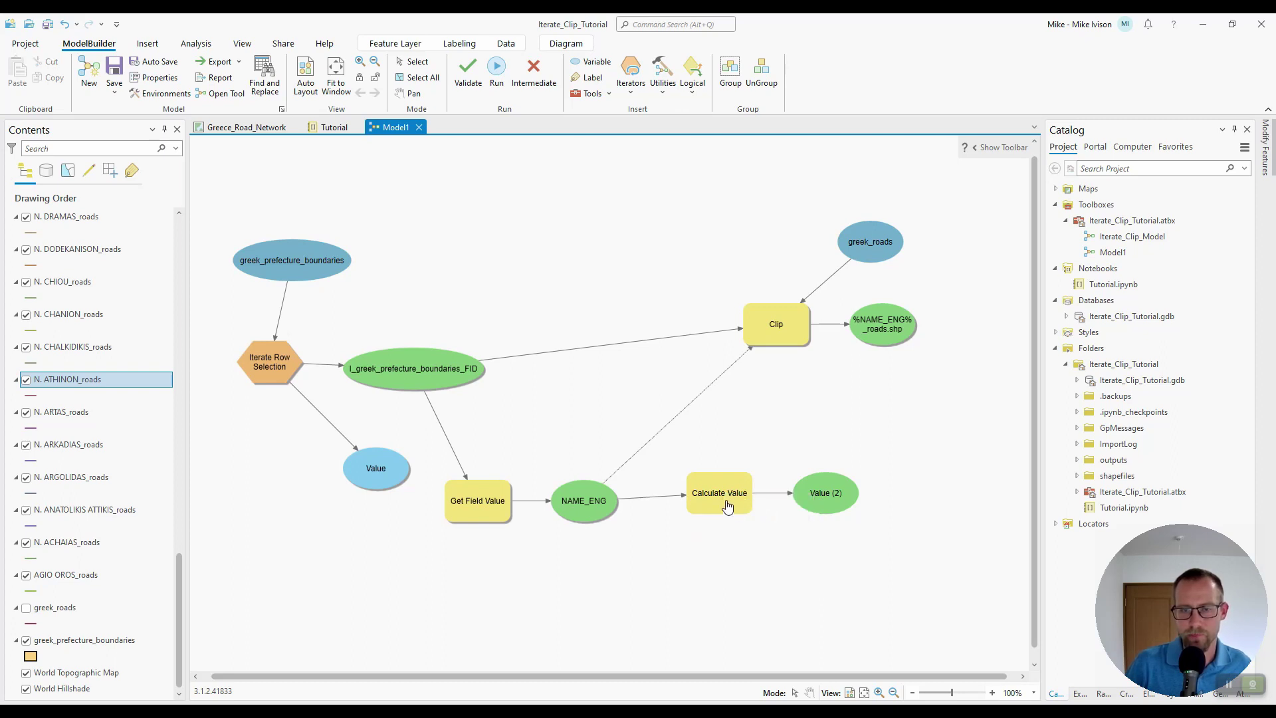
Make Value (2) a precondition of Clip and delete the old NAME_ENG precondition link
drag(828, 502, 783, 345)
click(840, 521)
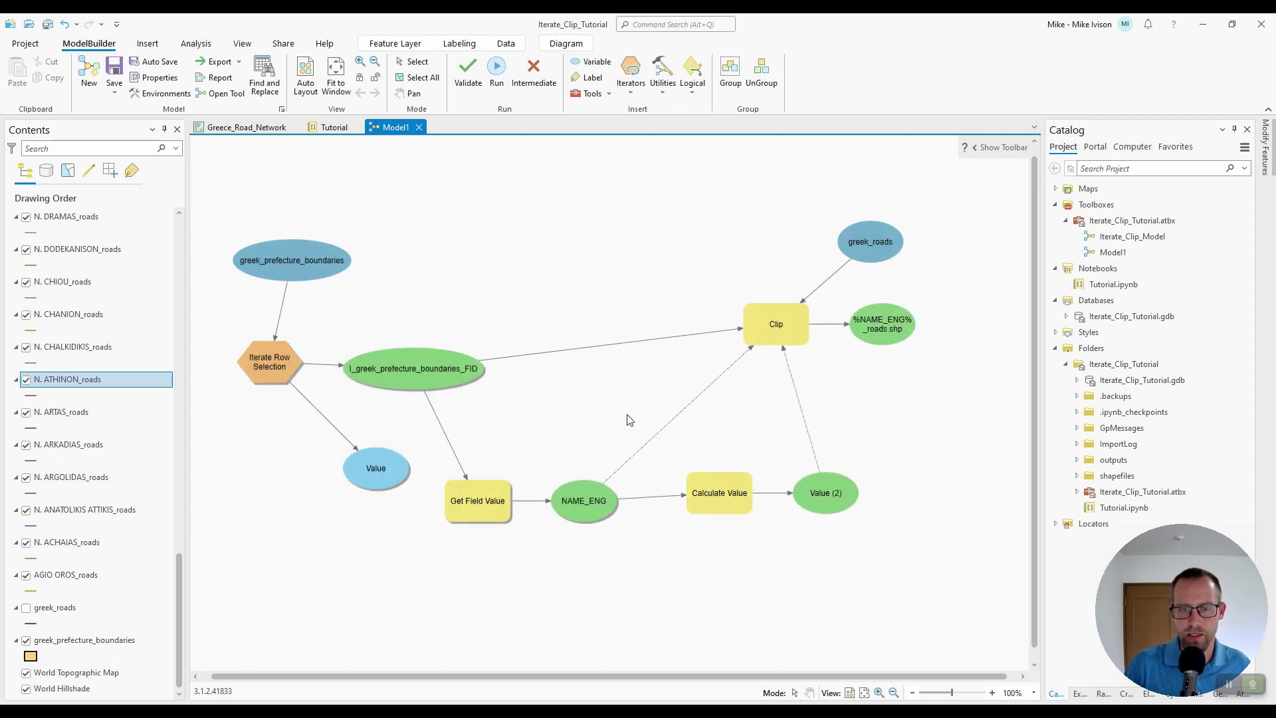
drag(627, 405, 699, 432)
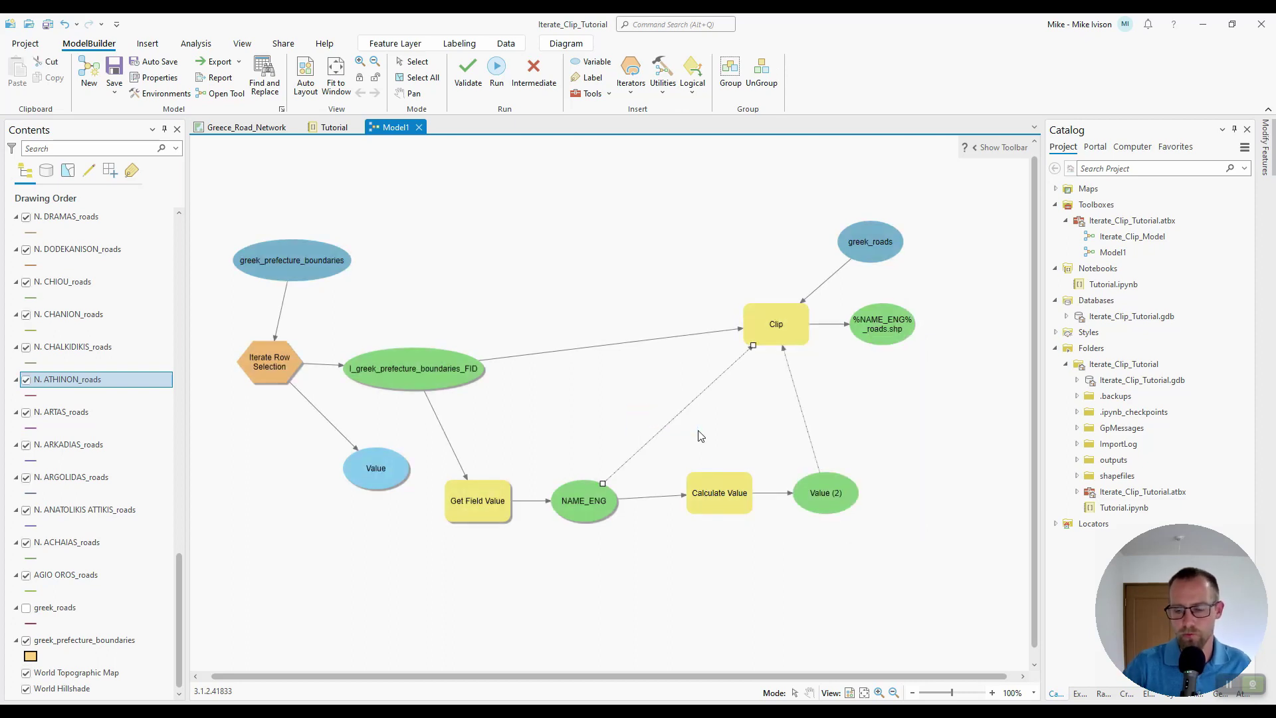
key(Delete)
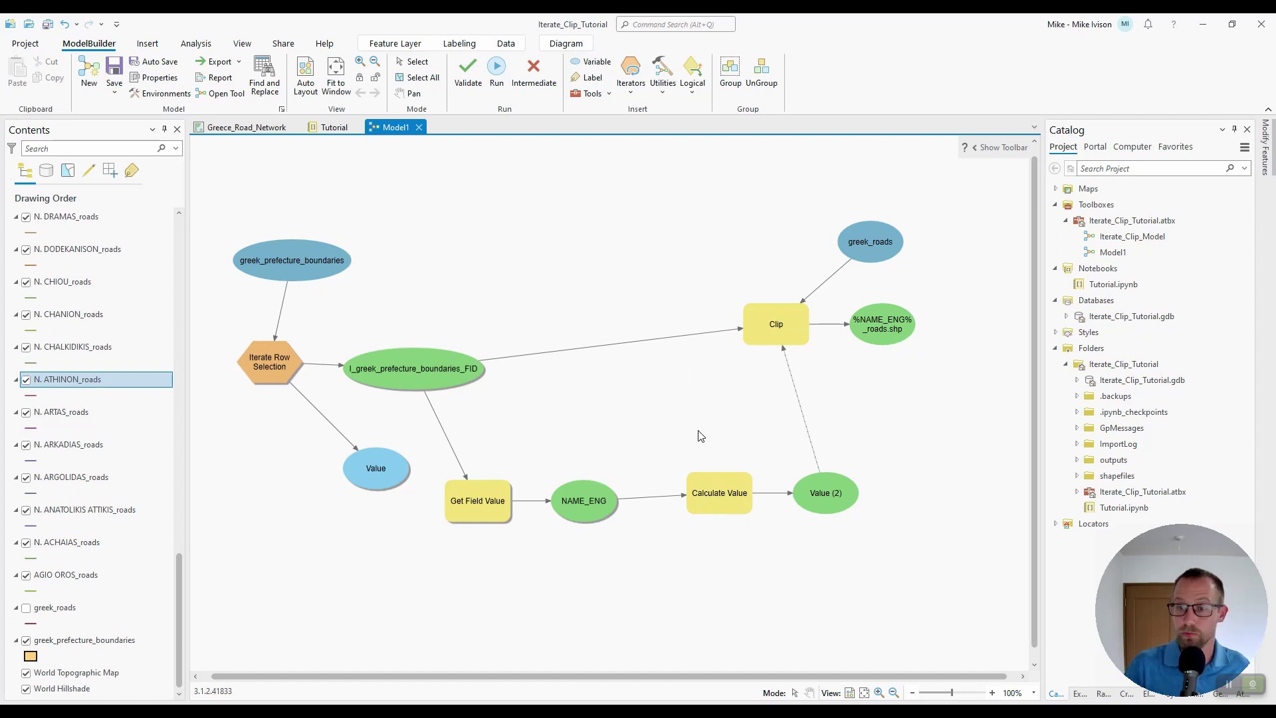
Rename Value (2) to NAME_ENG_NEW and widen its ellipse to show the full name
right_click(827, 497)
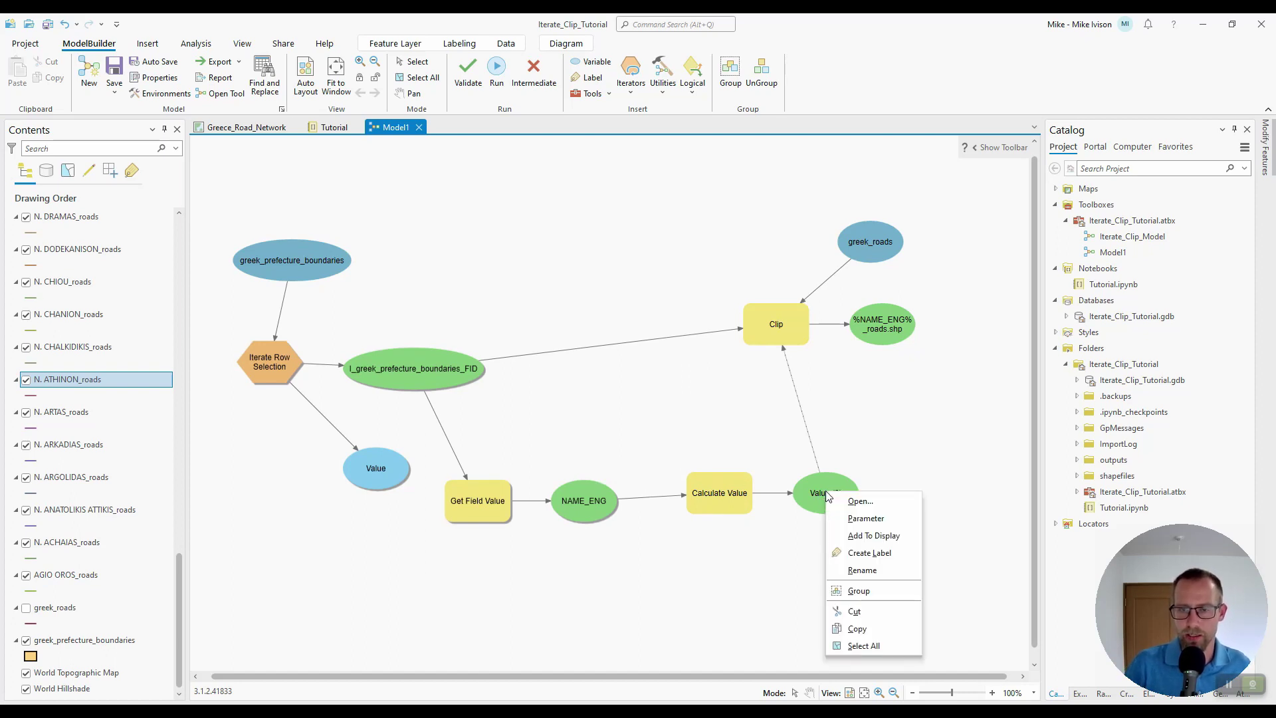
click(863, 571)
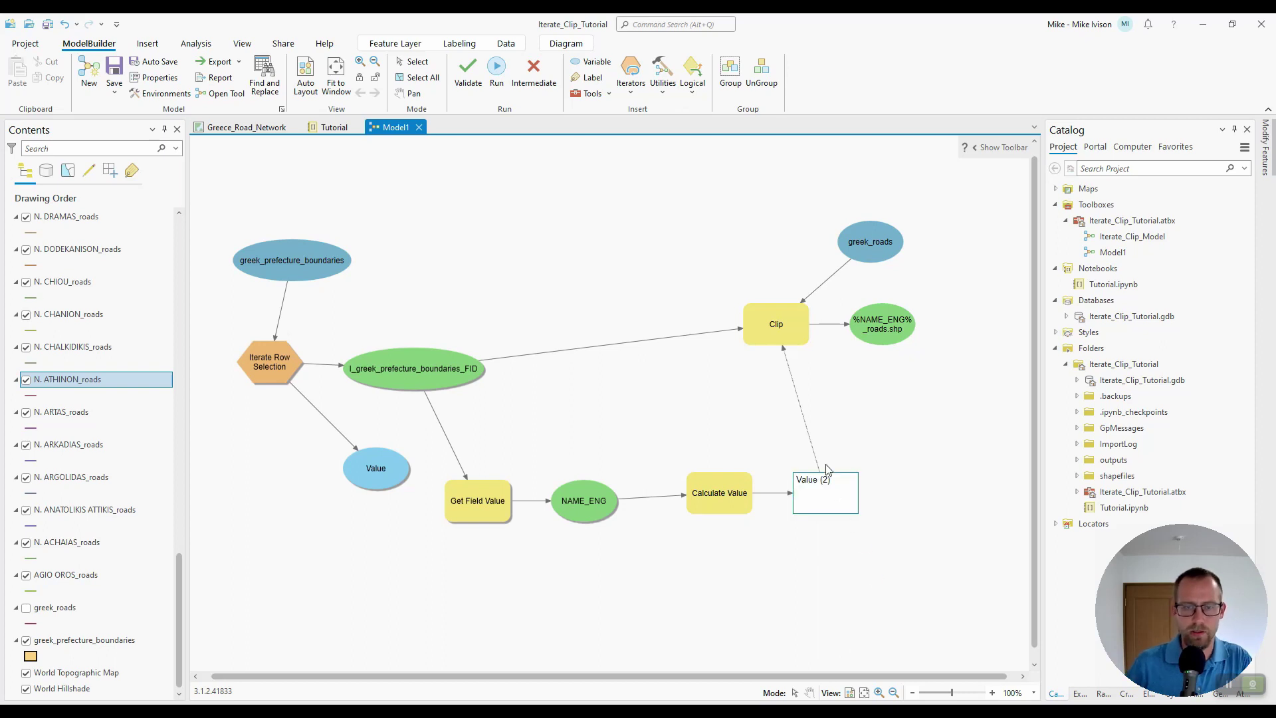
drag(831, 480, 784, 492)
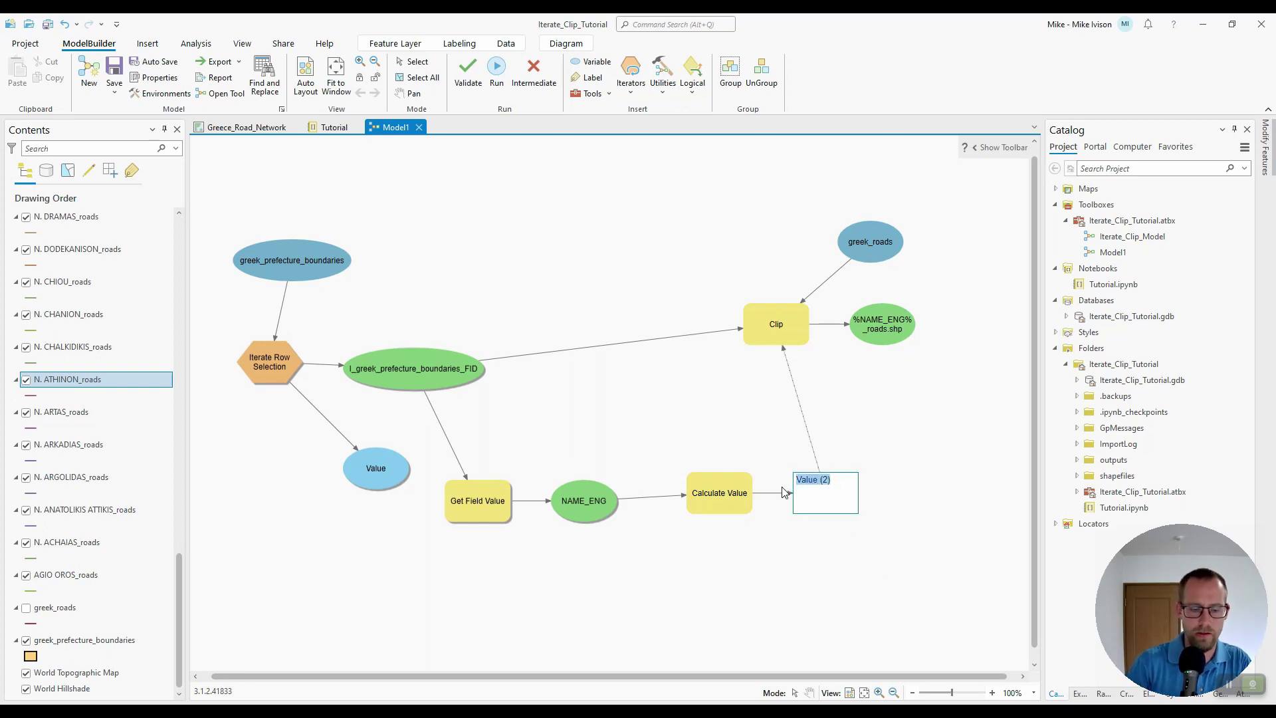
text(NAME_ENG_NE)
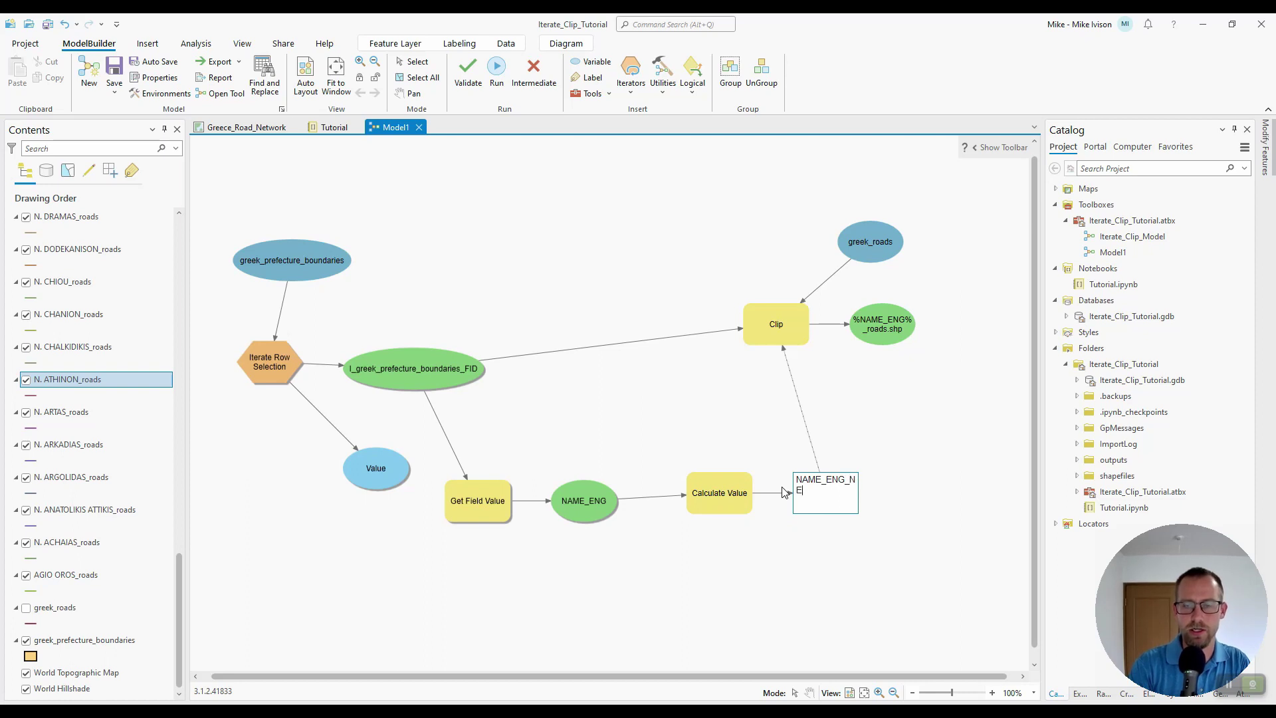
text(W)
key(Return)
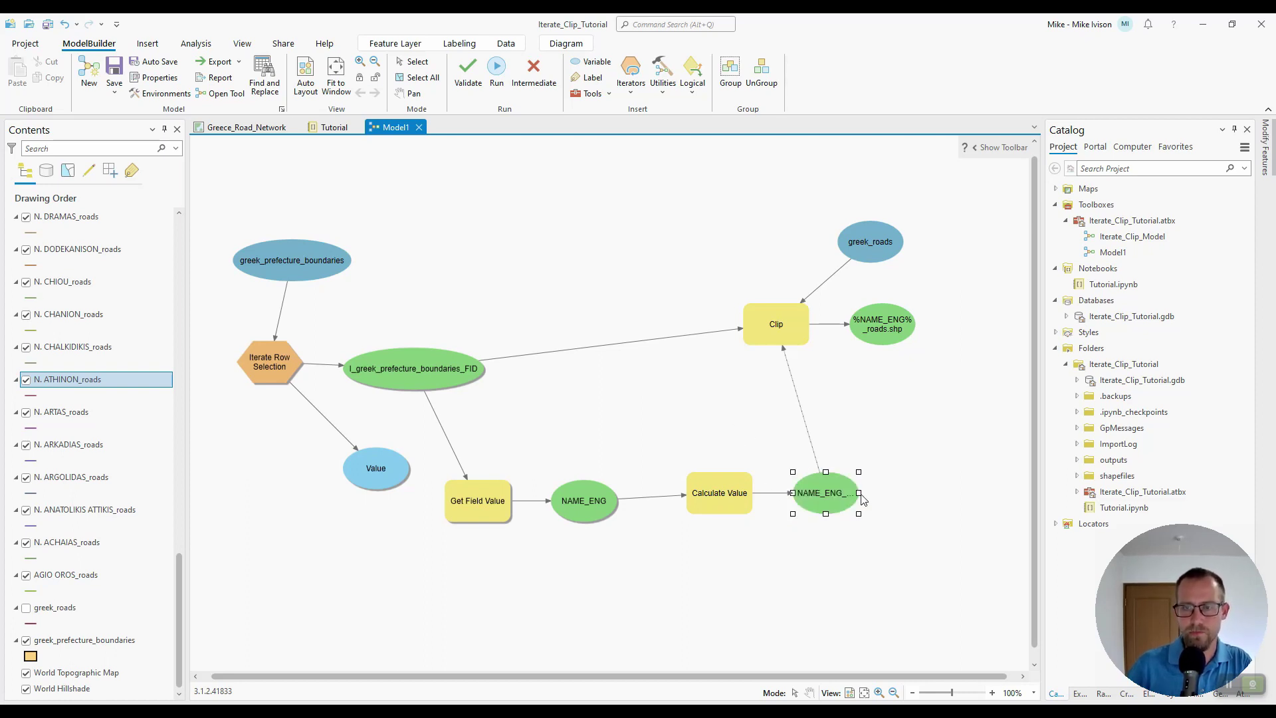
drag(861, 495, 885, 493)
click(922, 487)
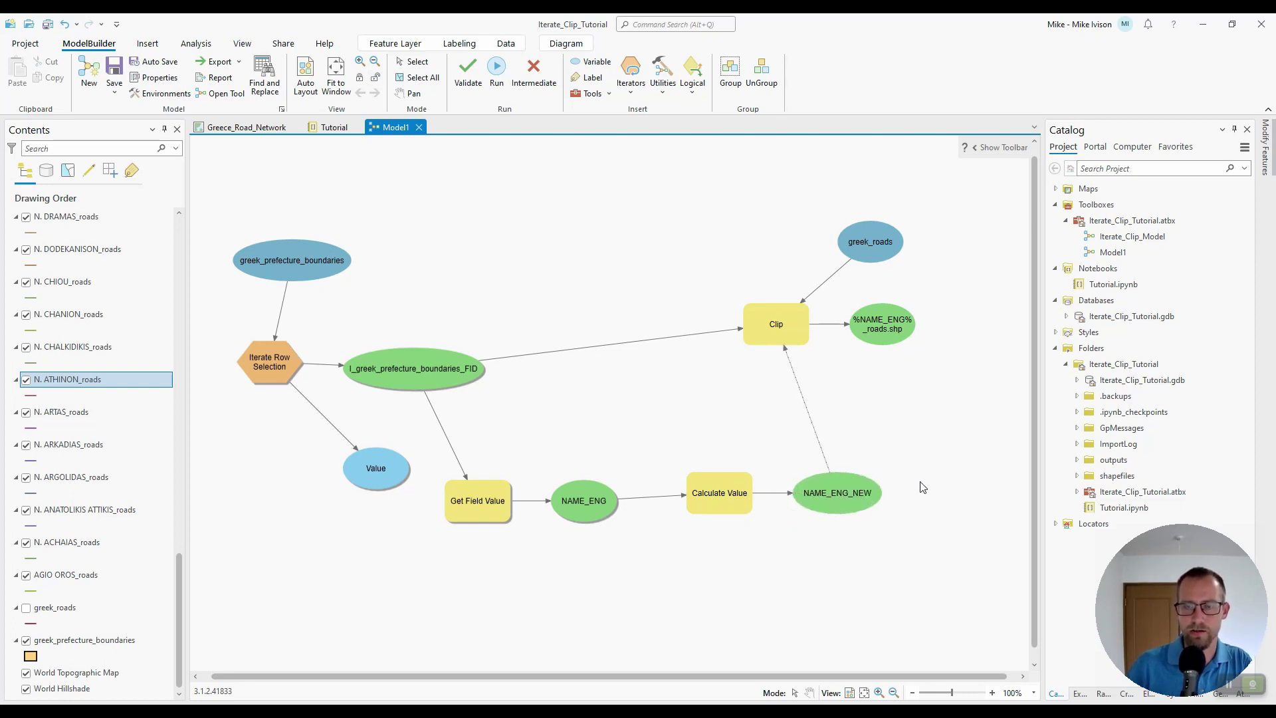
Append _NEW to Clip's output so it writes %NAME_ENG_NEW%_roads.shp in outputs
double_click(790, 330)
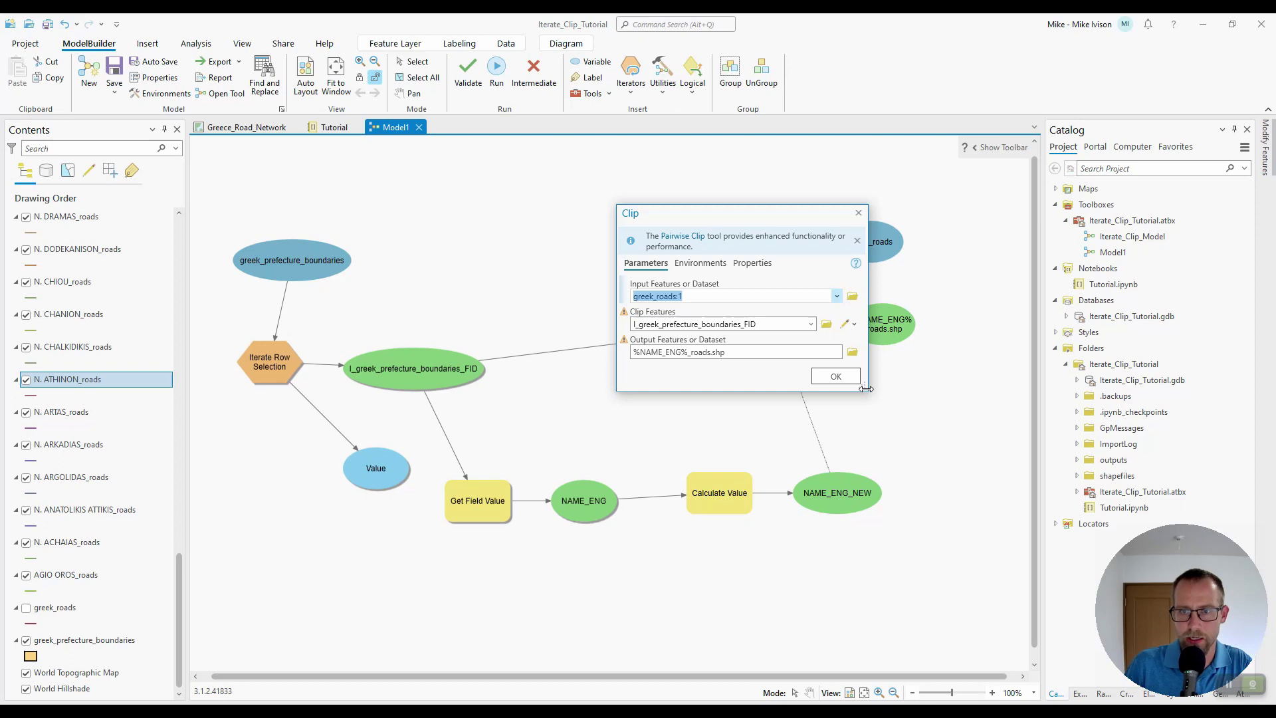
drag(866, 390, 1007, 445)
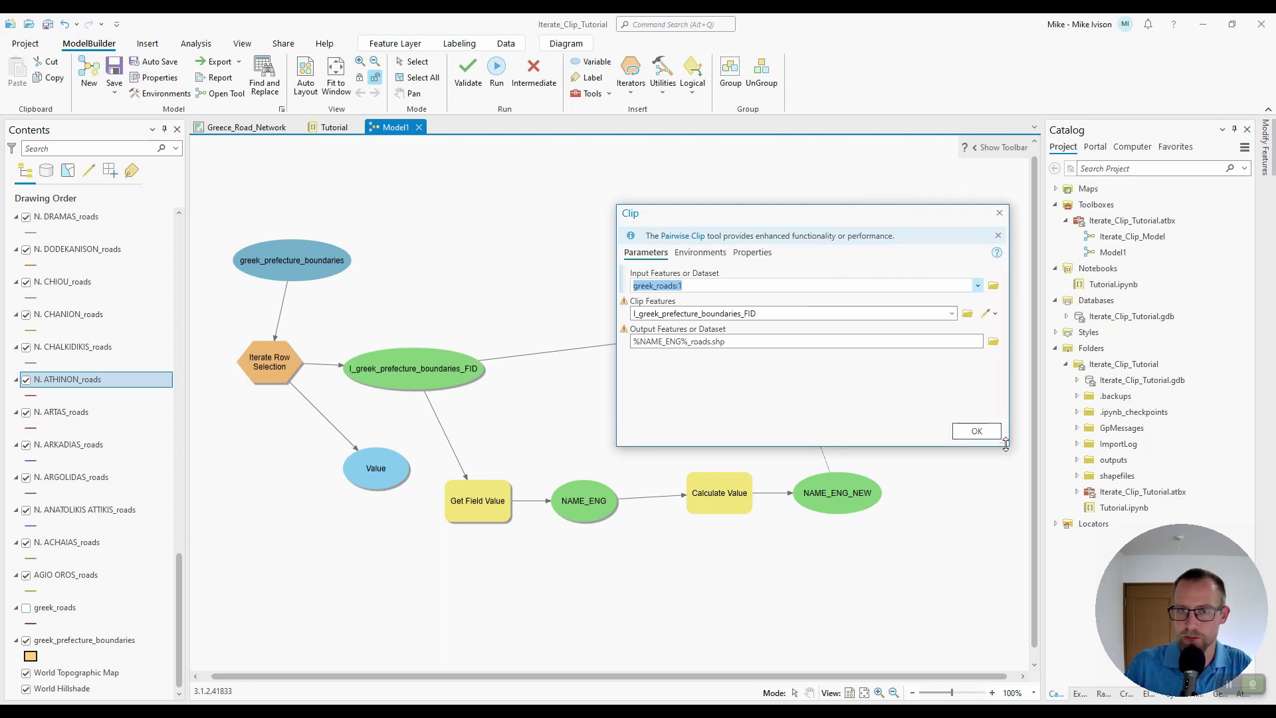
click(674, 343)
click(893, 342)
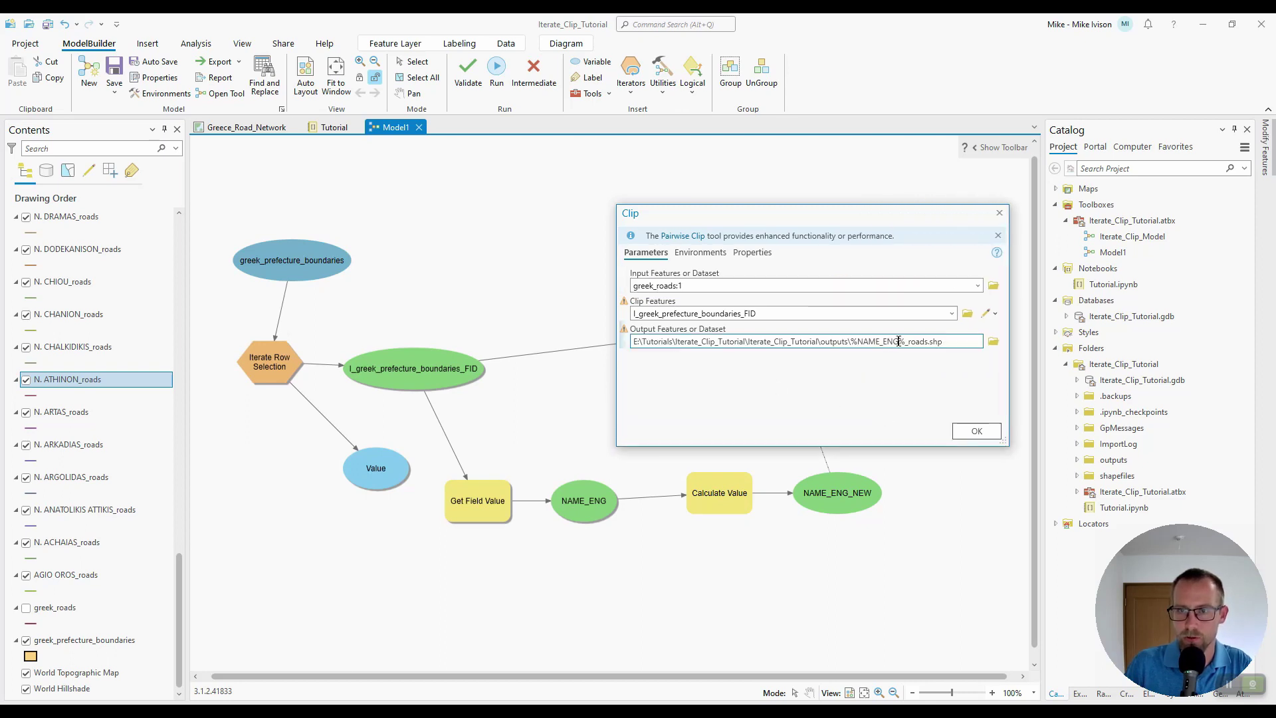
text(_NEW)
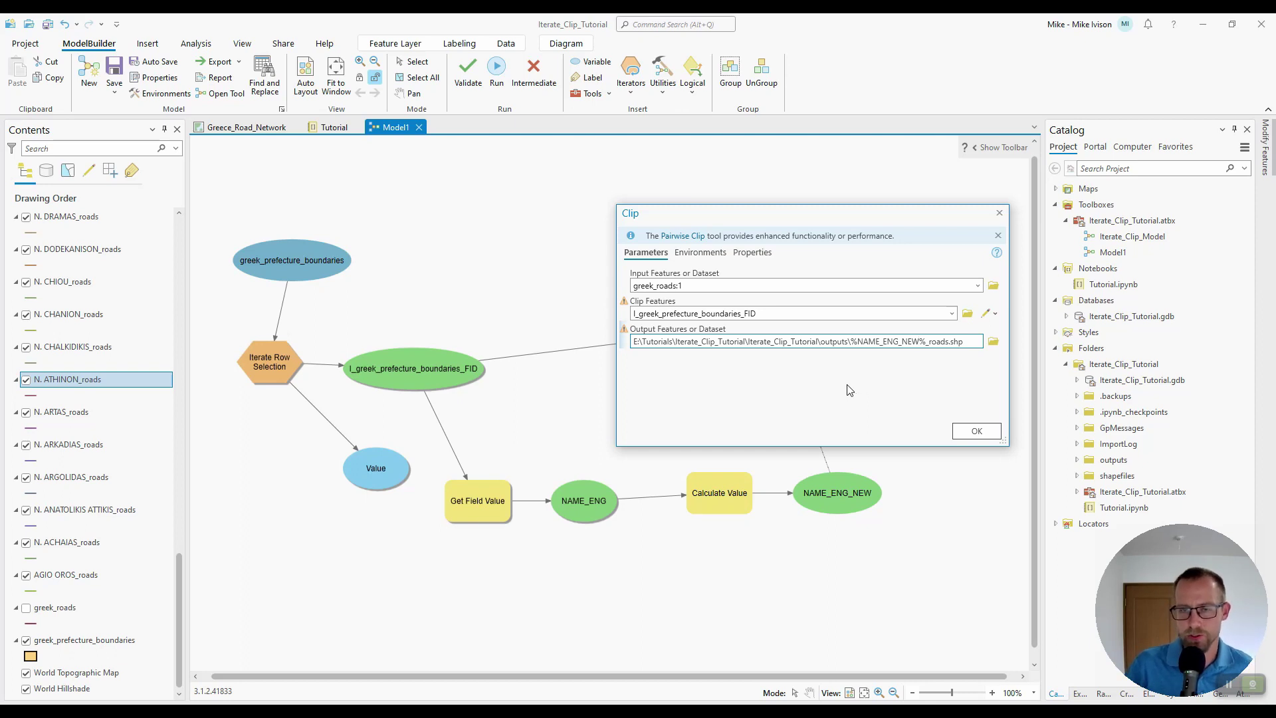
click(976, 433)
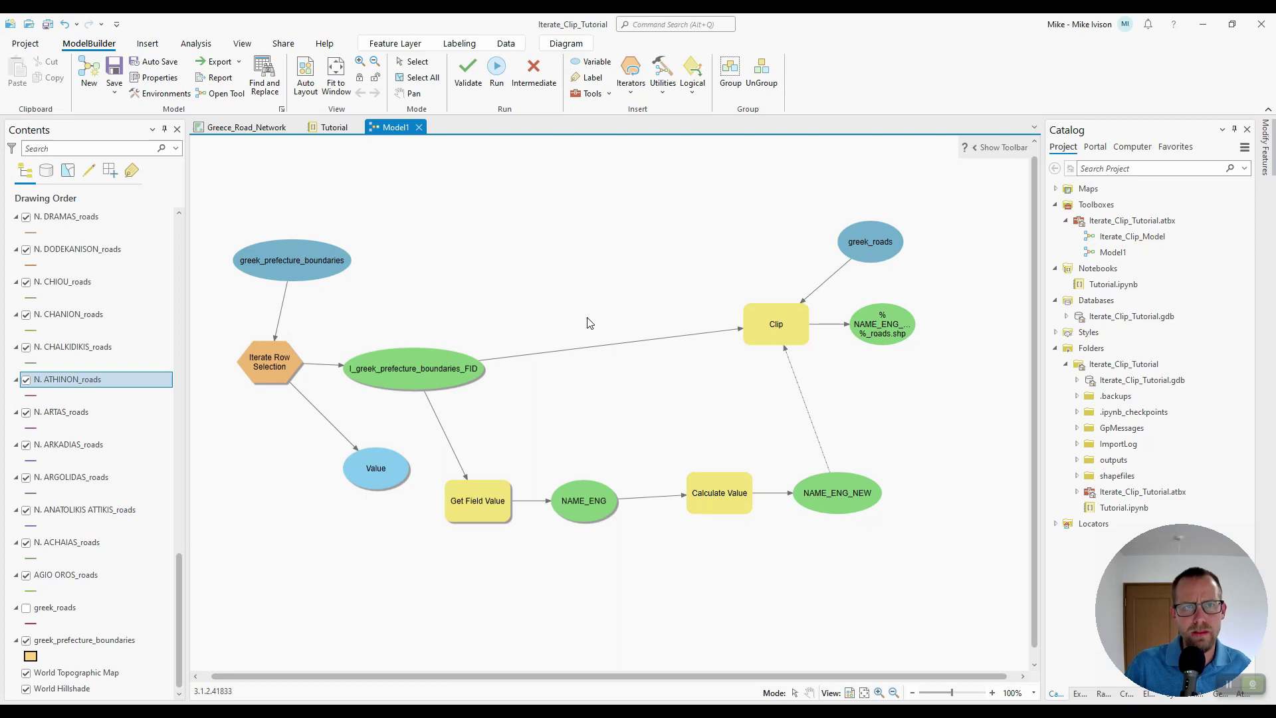
Validate and run the model, then close the run window showing the NameError
click(468, 75)
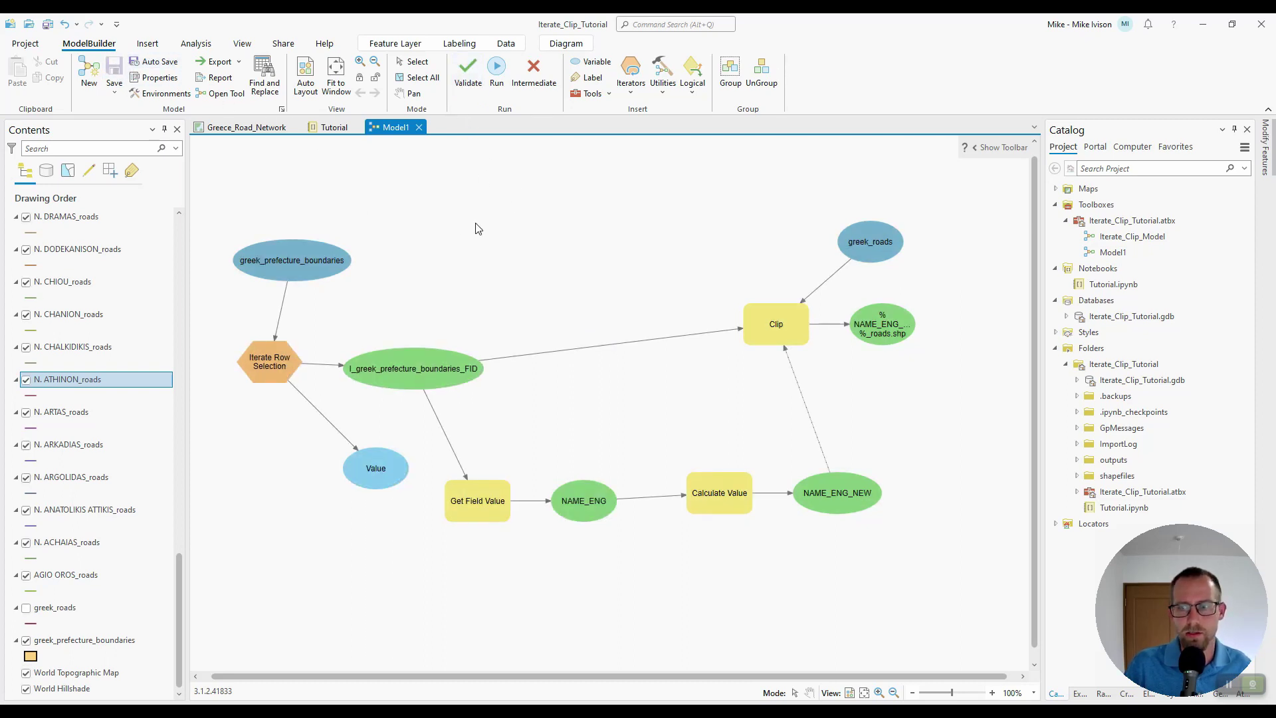
click(497, 72)
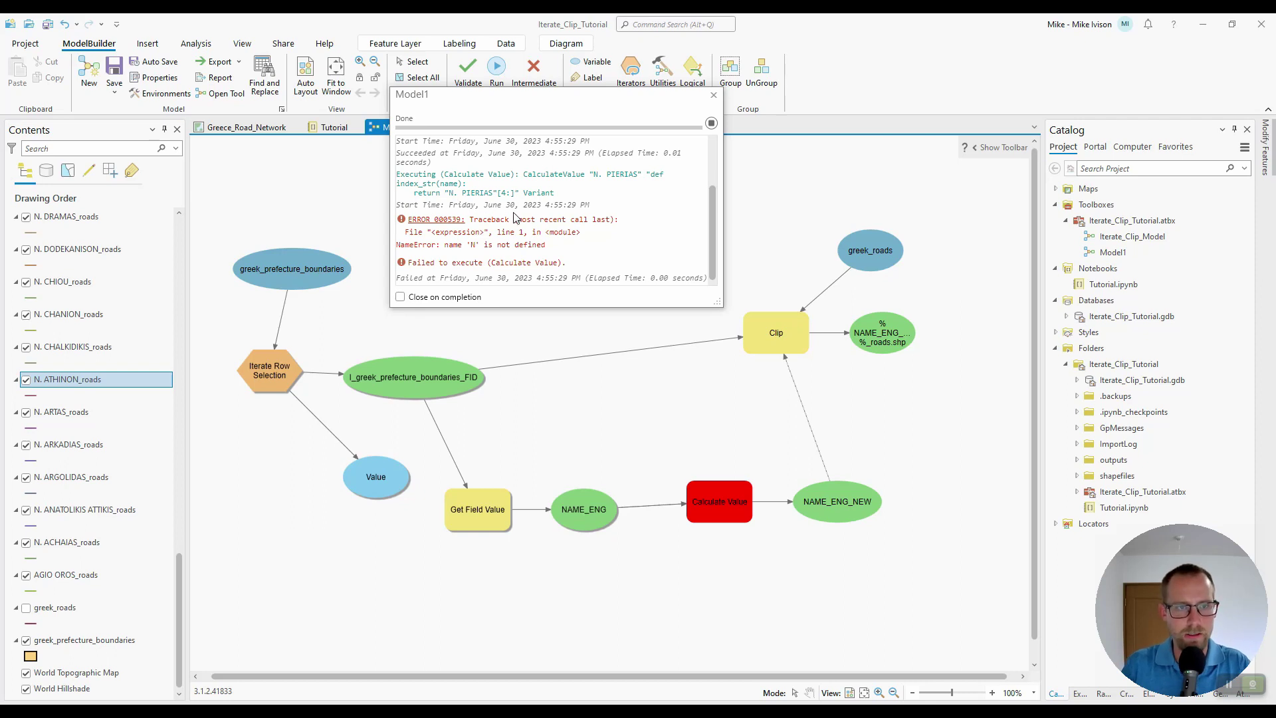
click(714, 95)
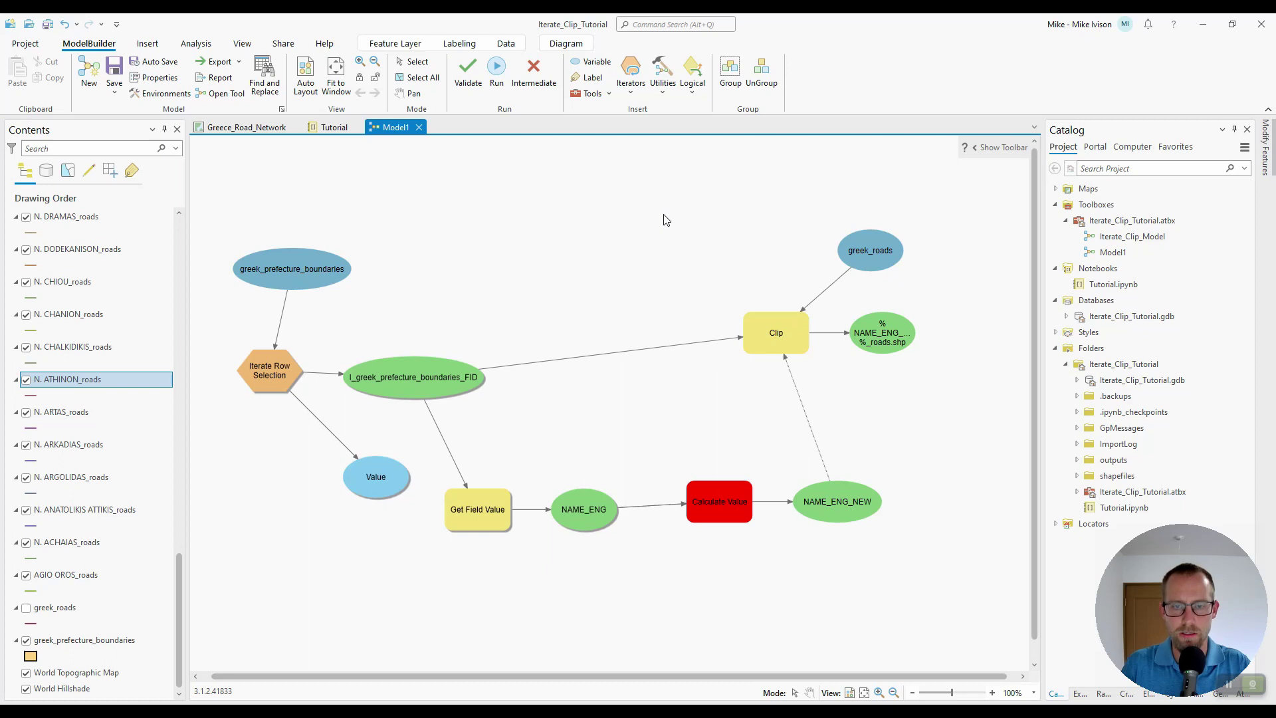
Validate to clear the failure, review Calculate Value, and delete the NAME_ENG-to-Calculate Value link
click(473, 81)
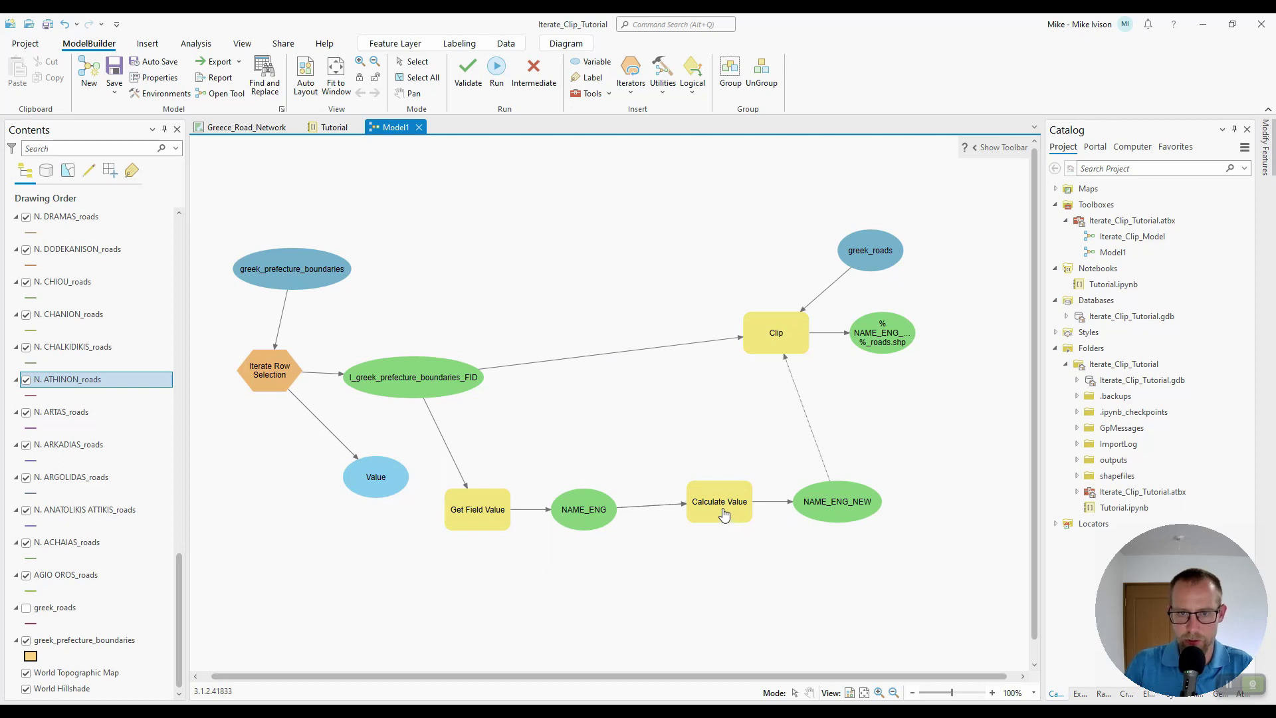
mouse_move(724, 507)
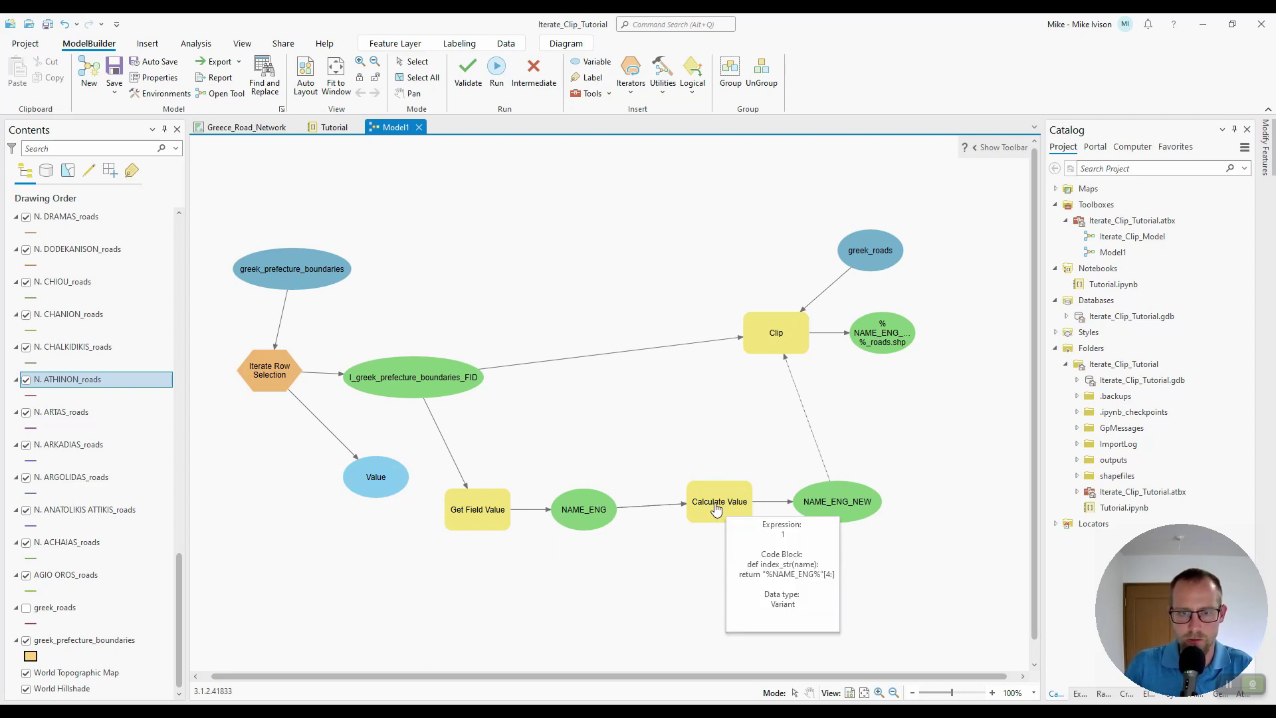
double_click(713, 505)
drag(886, 269, 844, 193)
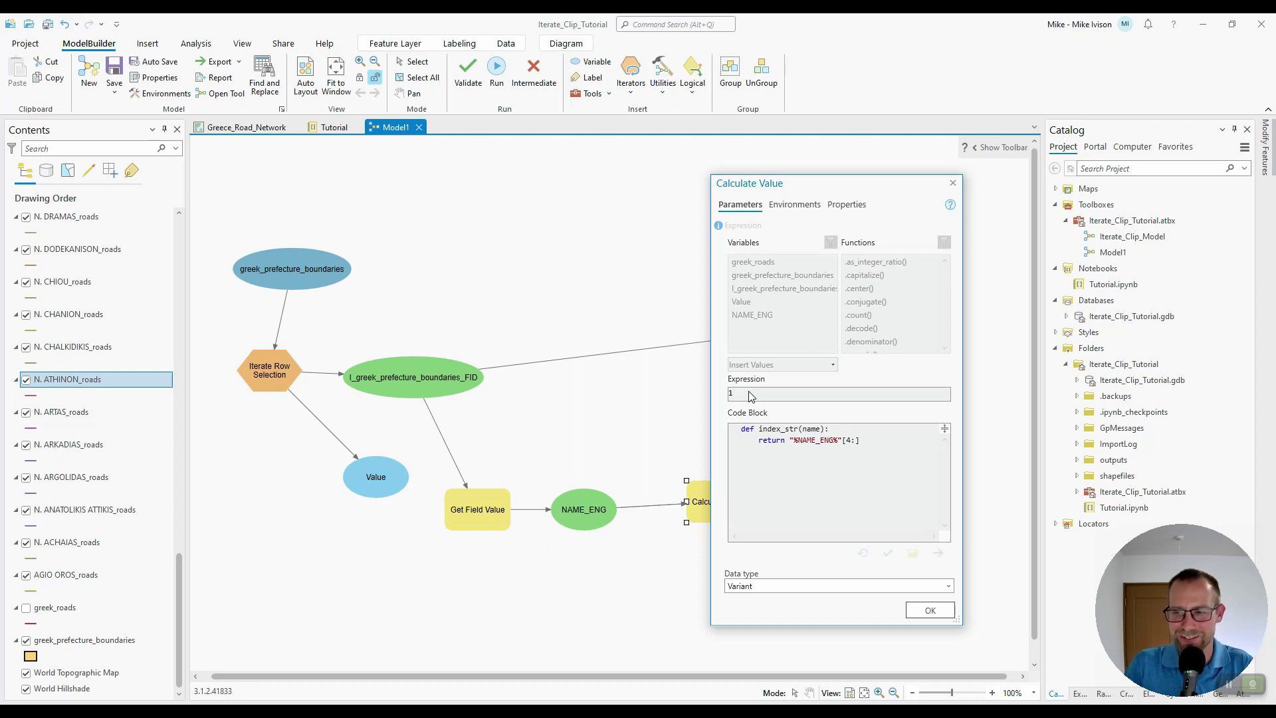
click(930, 610)
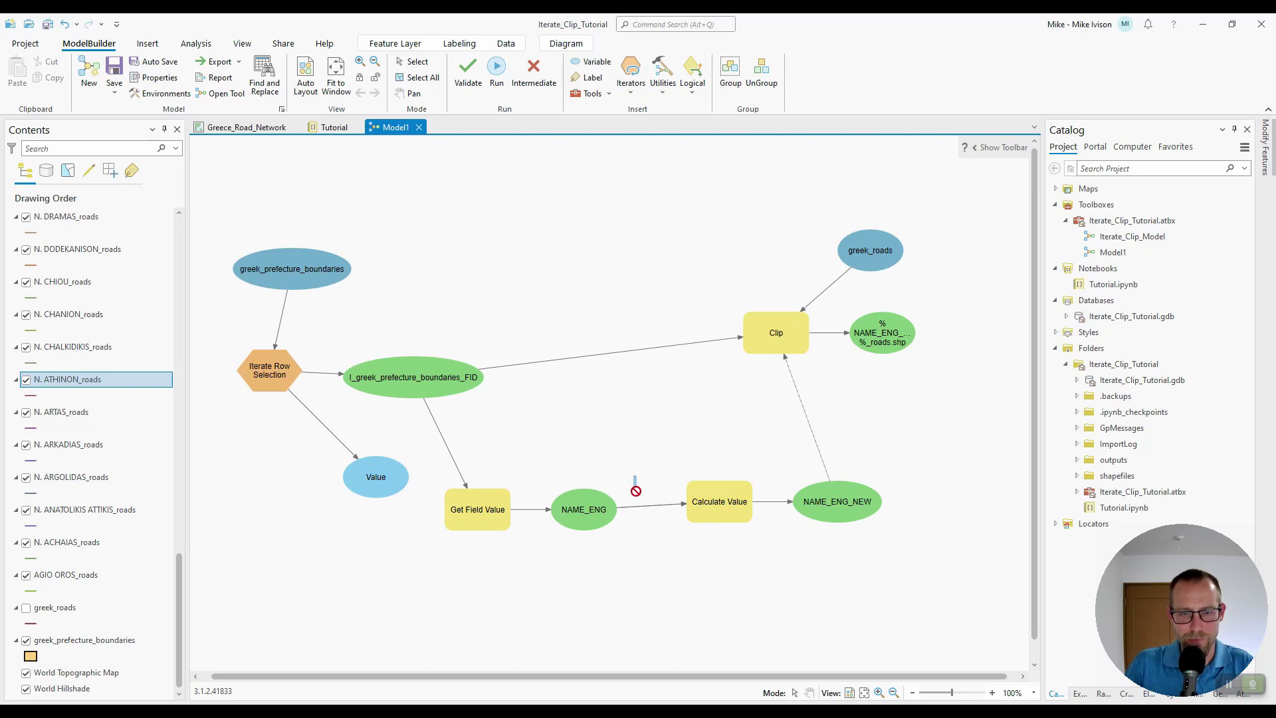
click(632, 507)
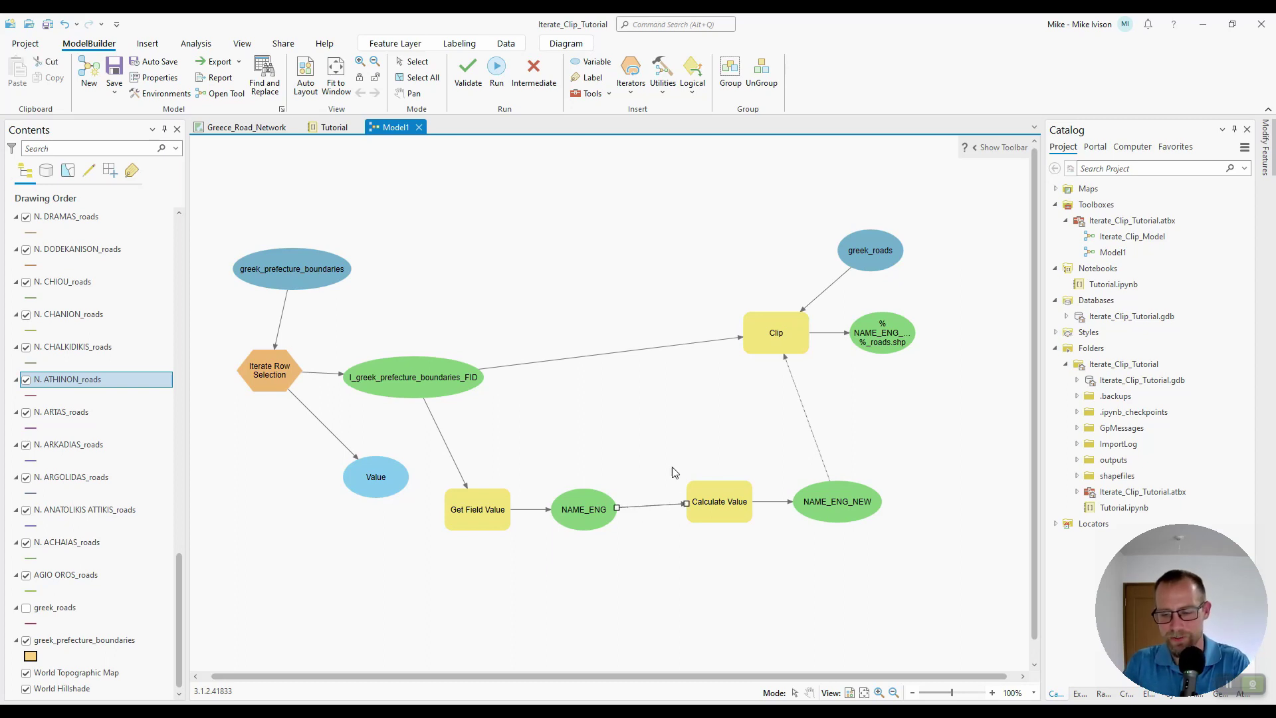
key(Delete)
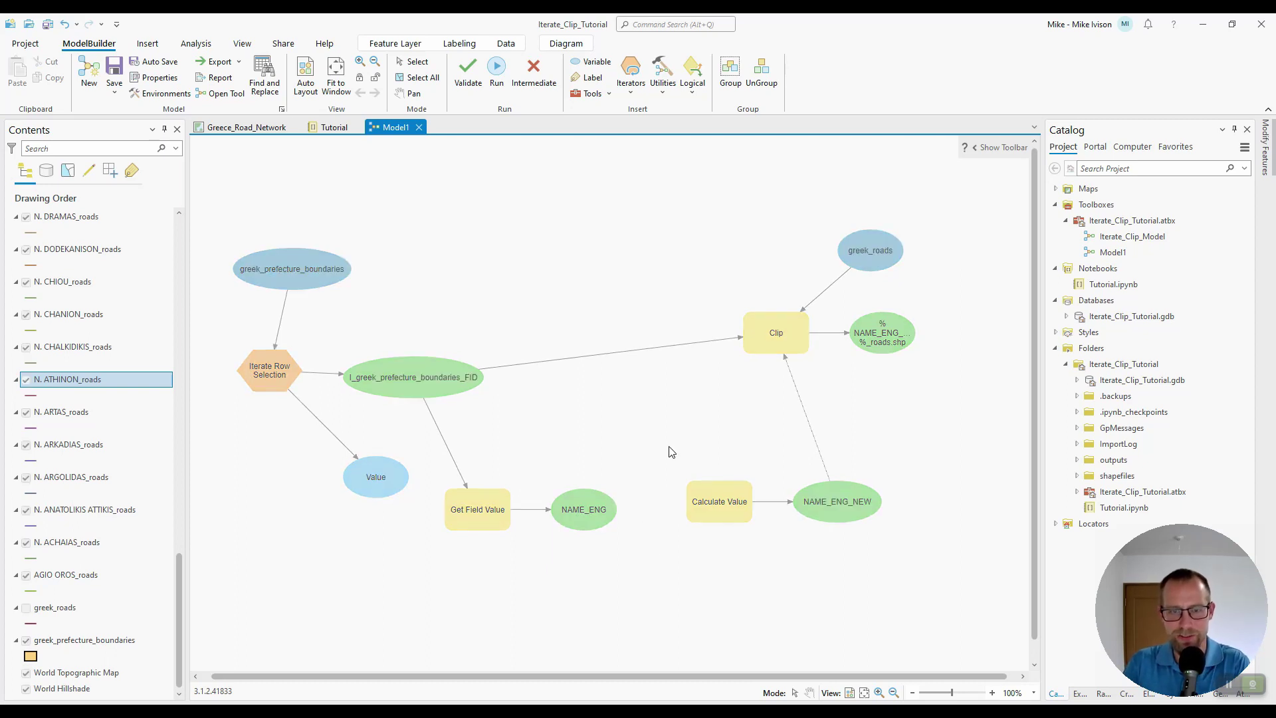
Rewrite the Calculate Value expression as index_str with %NAME_ENG% as its argument
double_click(722, 515)
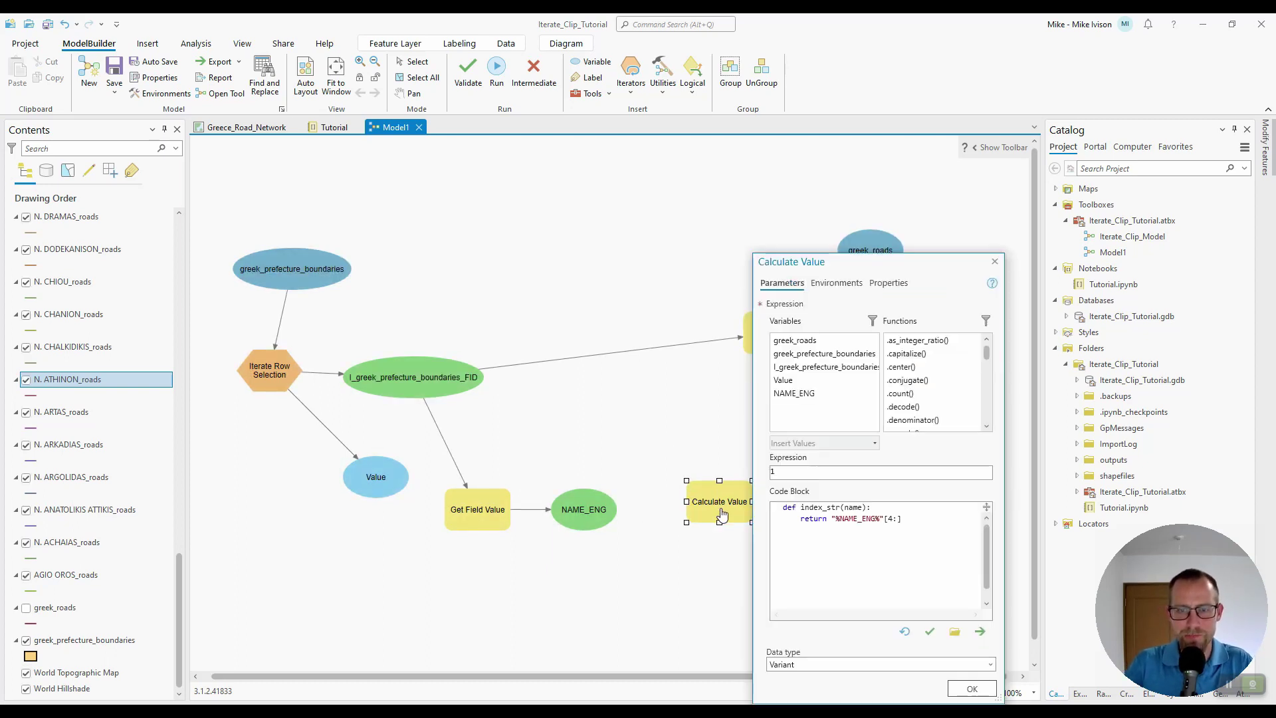
click(768, 473)
text(index)
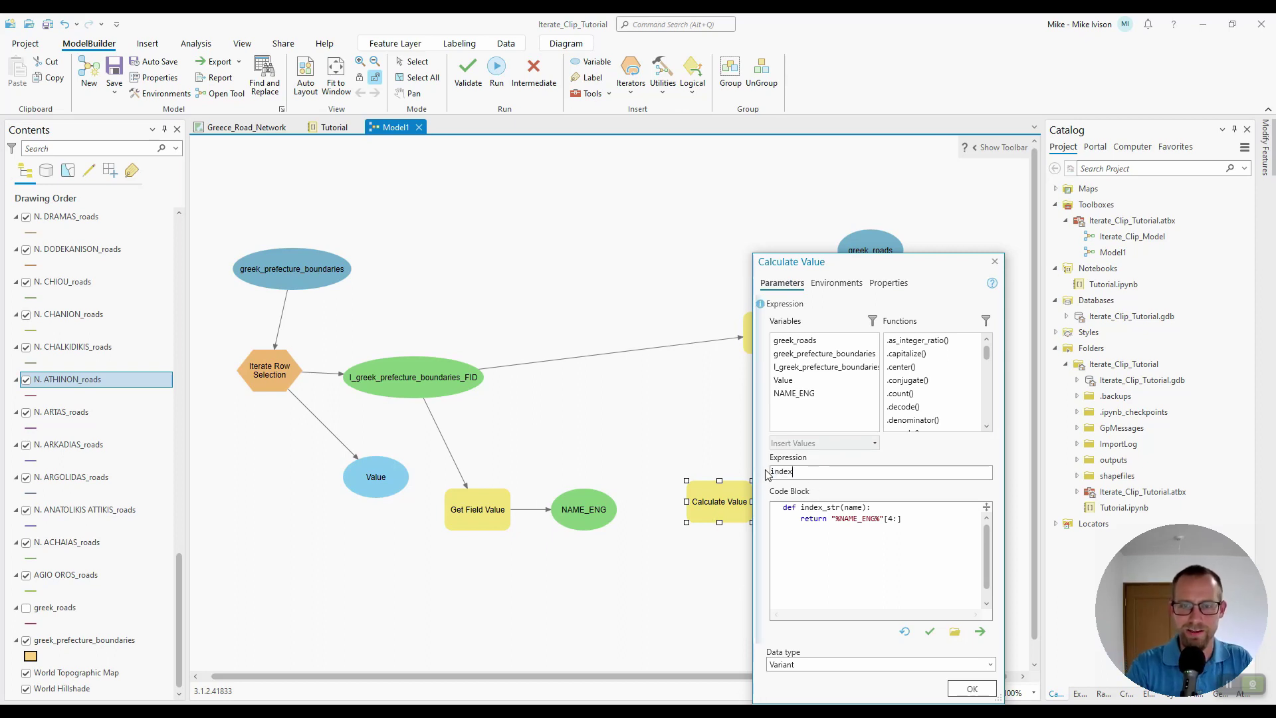
text(_str()
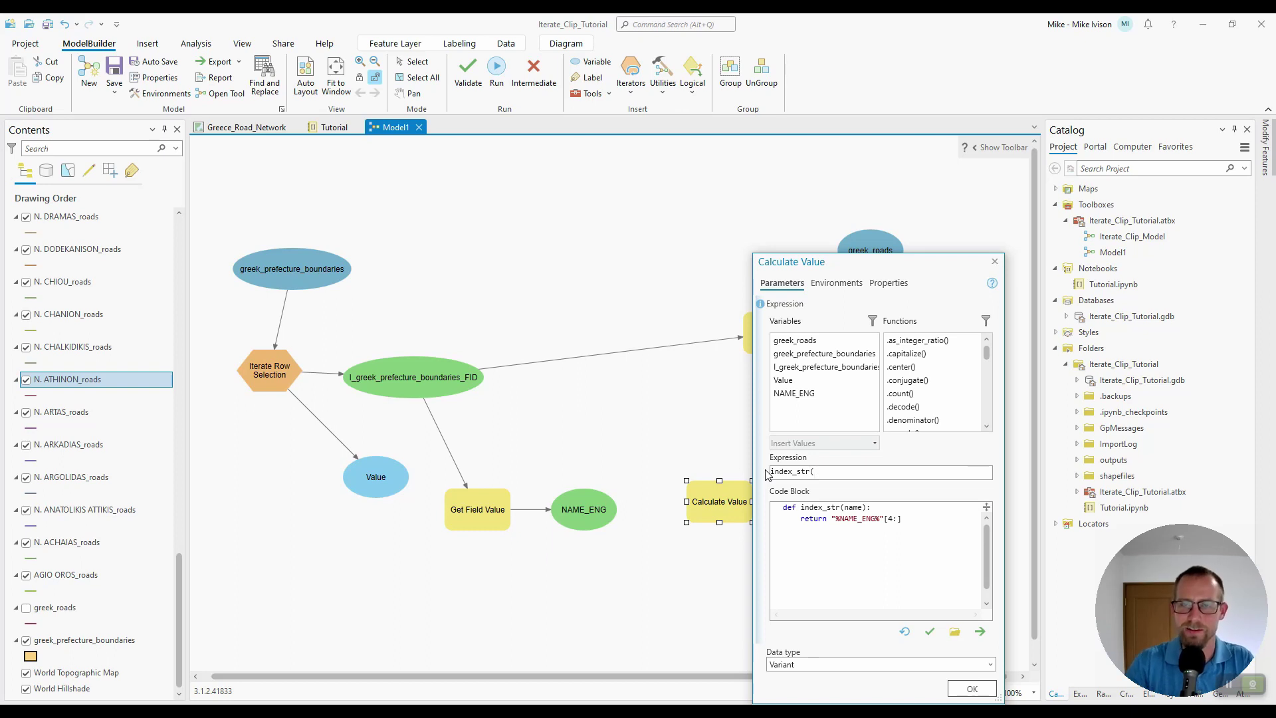
click(806, 393)
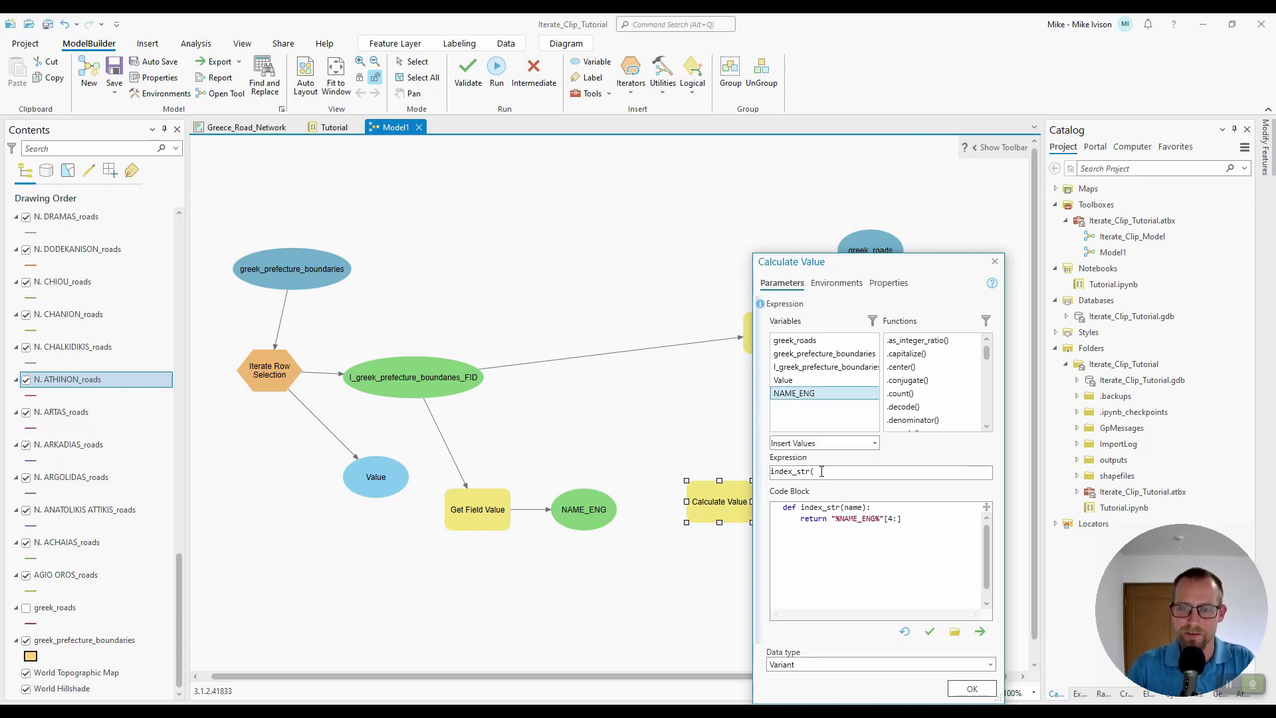
double_click(803, 392)
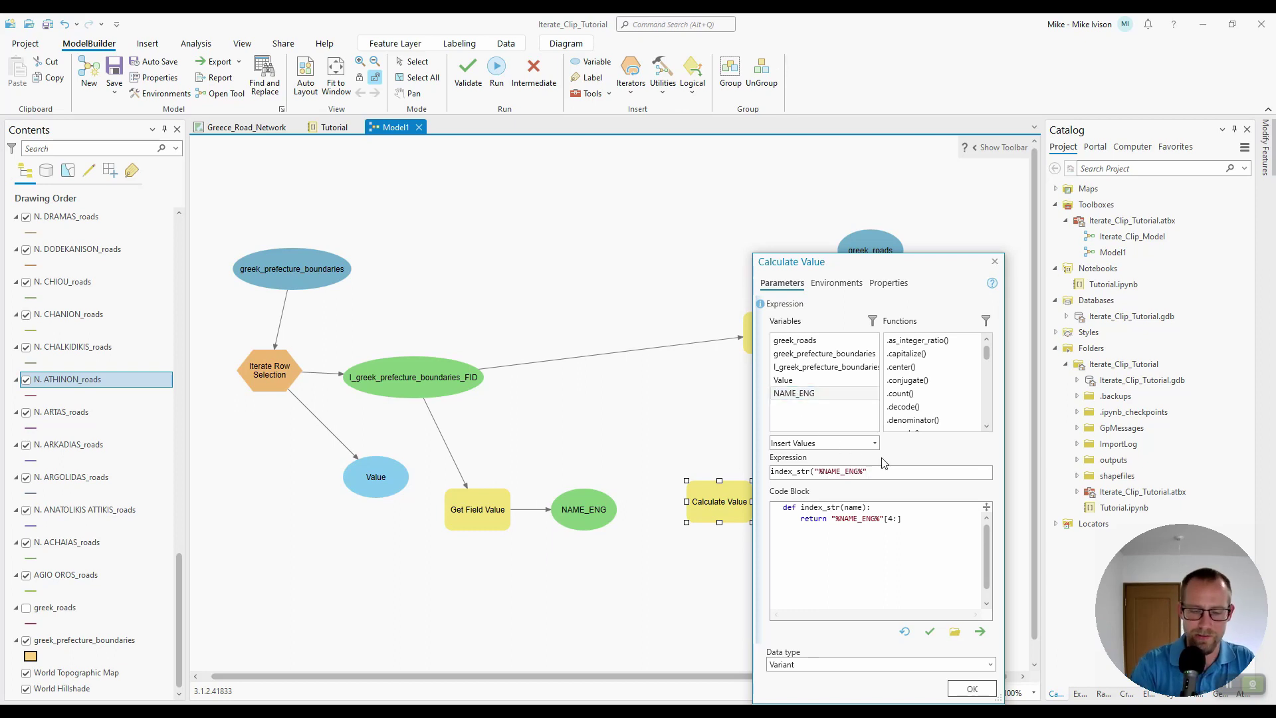
drag(841, 262, 827, 219)
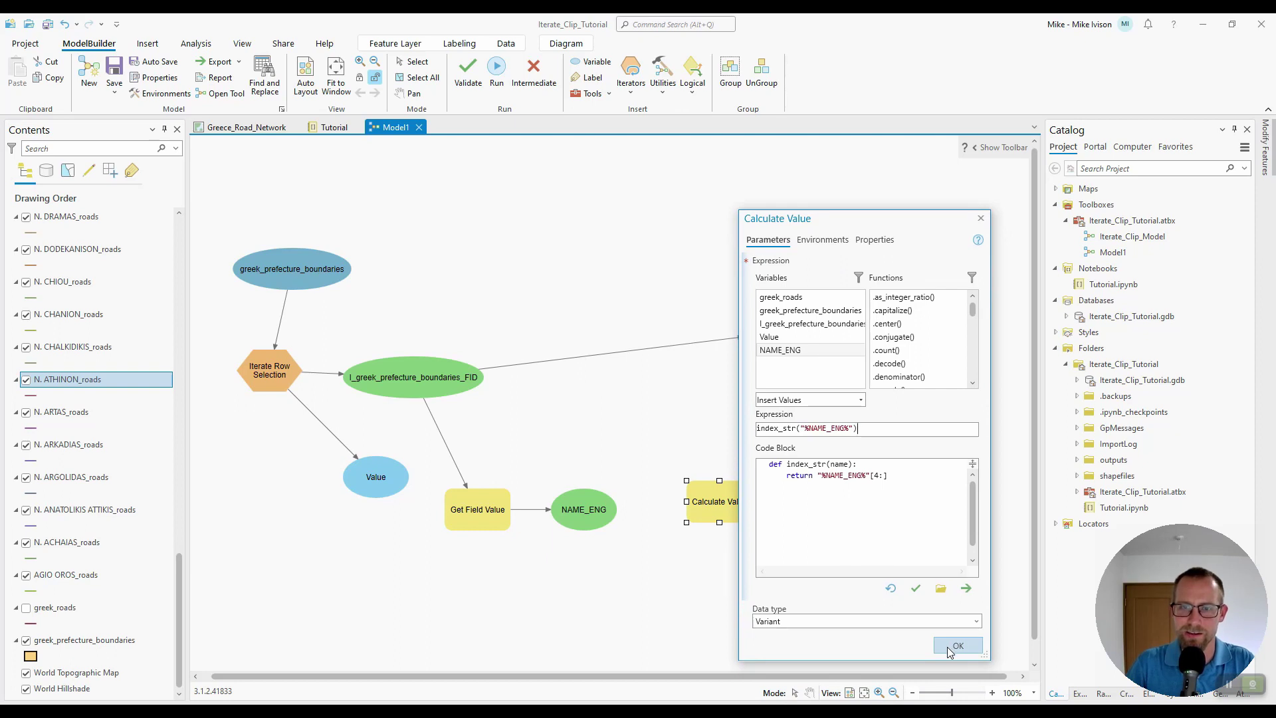
click(950, 647)
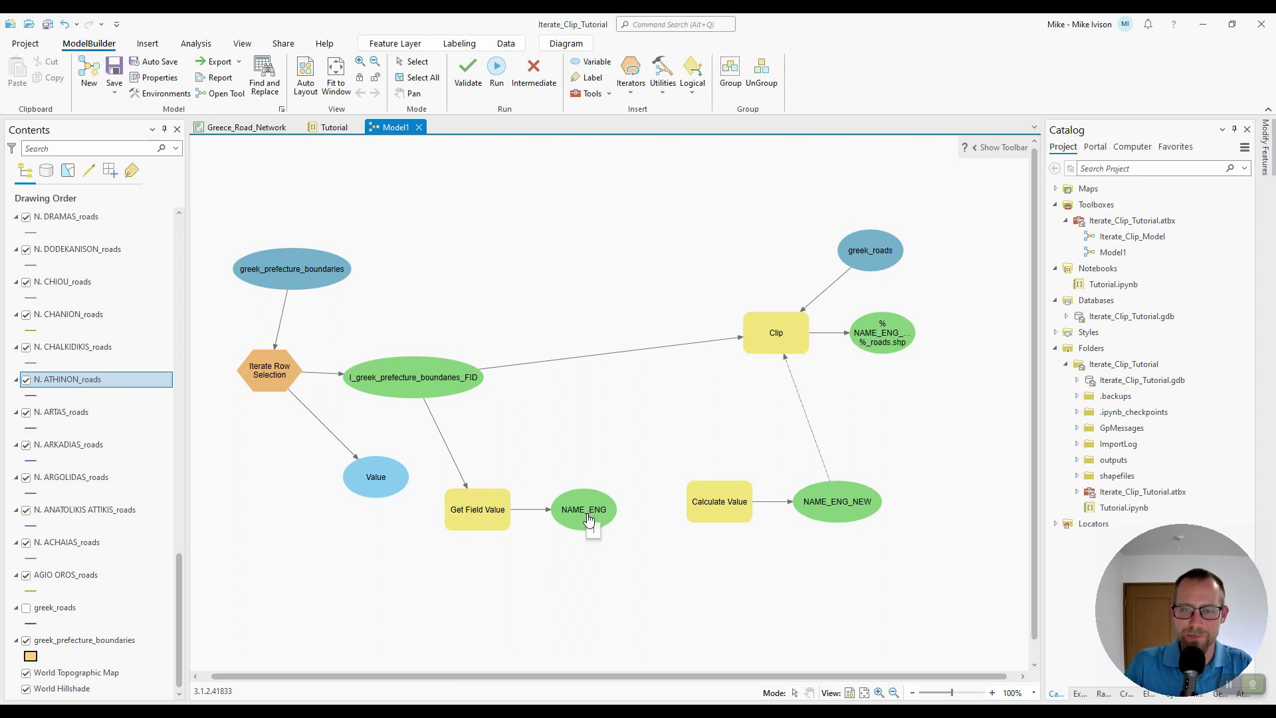
Connect NAME_ENG to Calculate Value as a Precondition and recheck its settings
drag(588, 519, 712, 502)
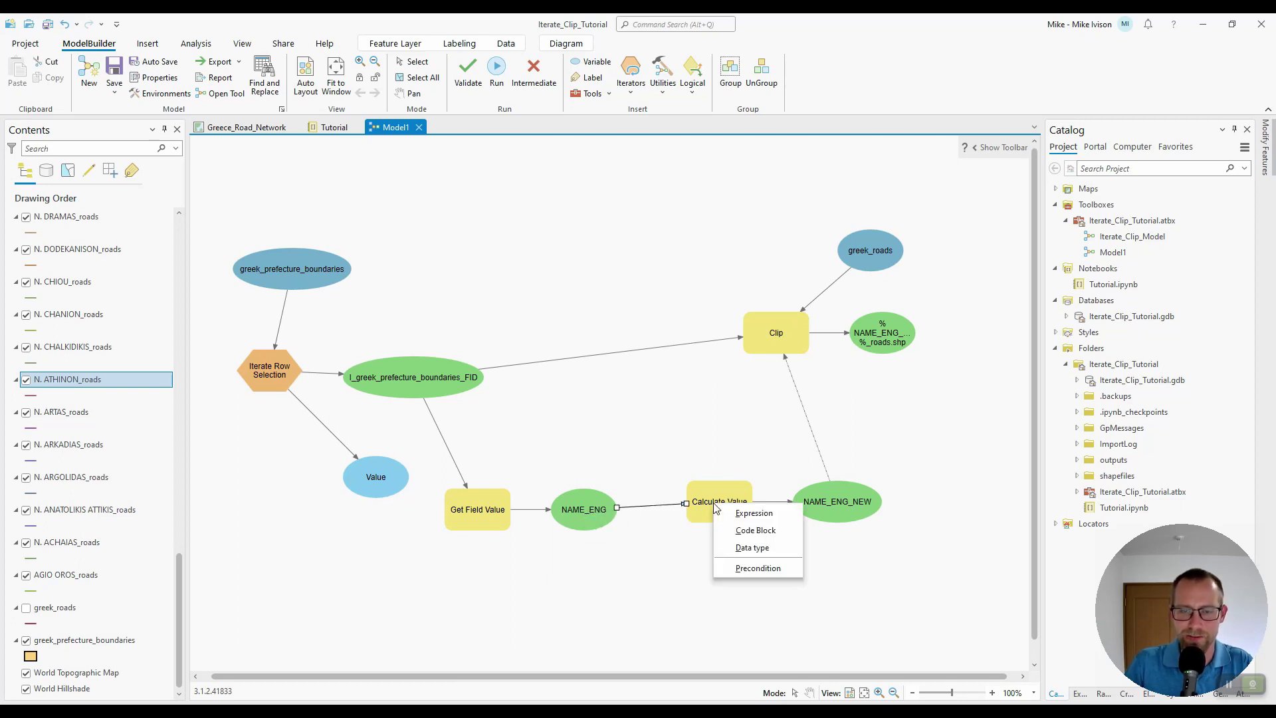
click(763, 569)
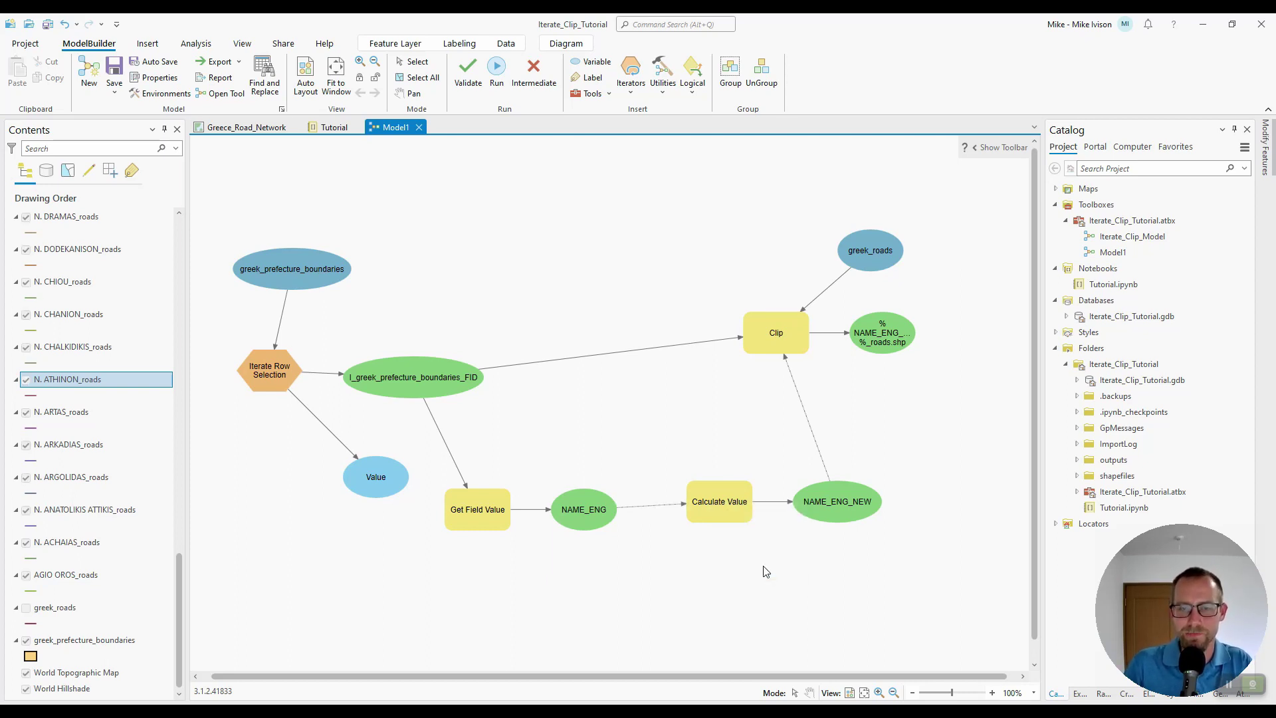
double_click(717, 507)
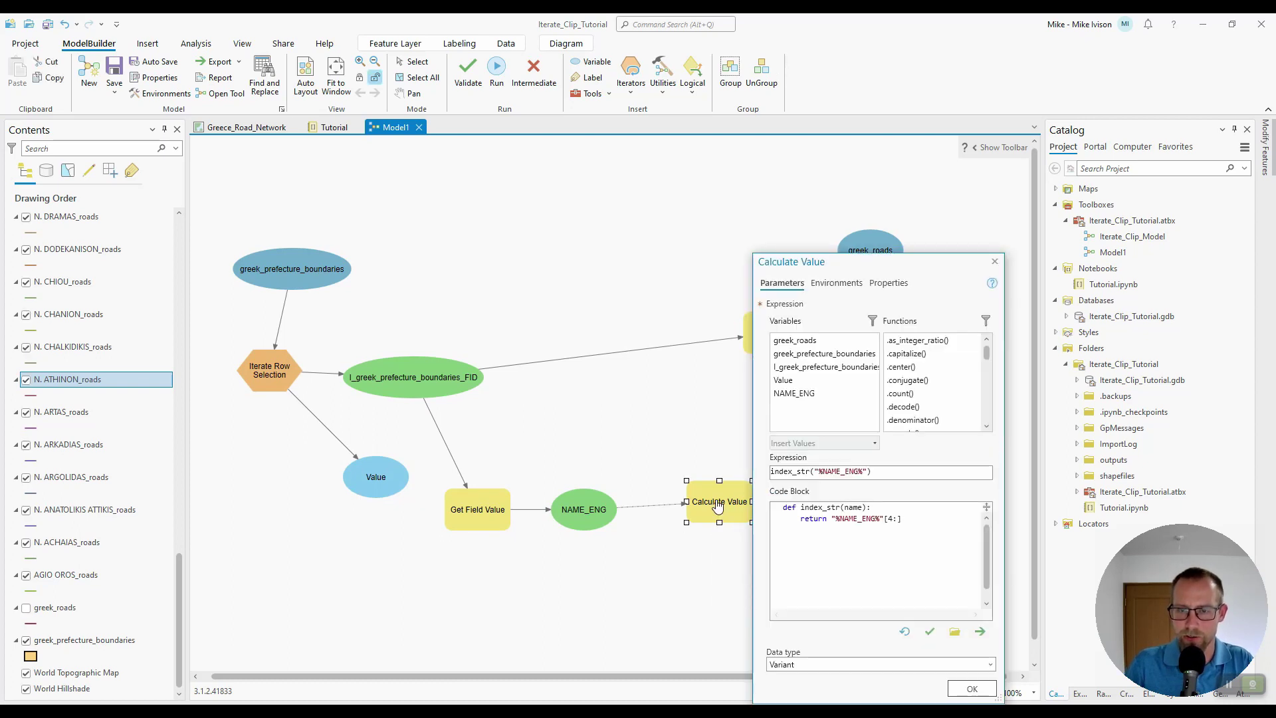
drag(854, 266, 839, 175)
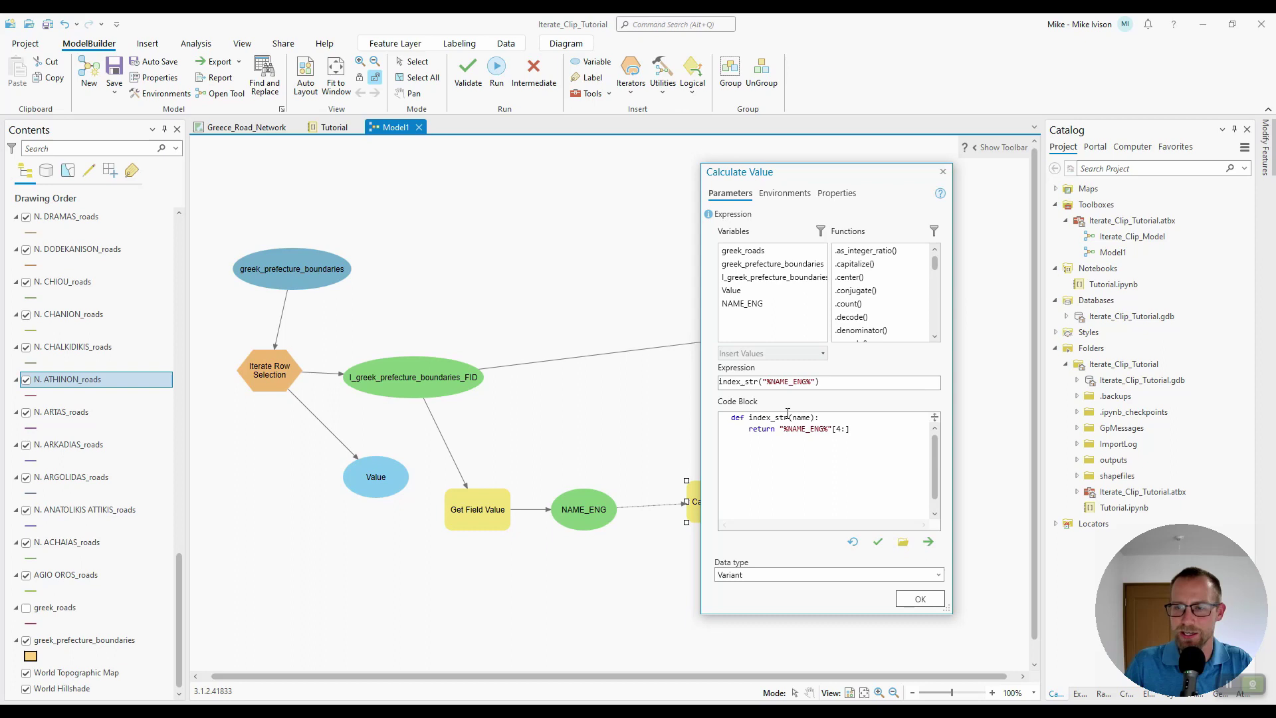
click(920, 599)
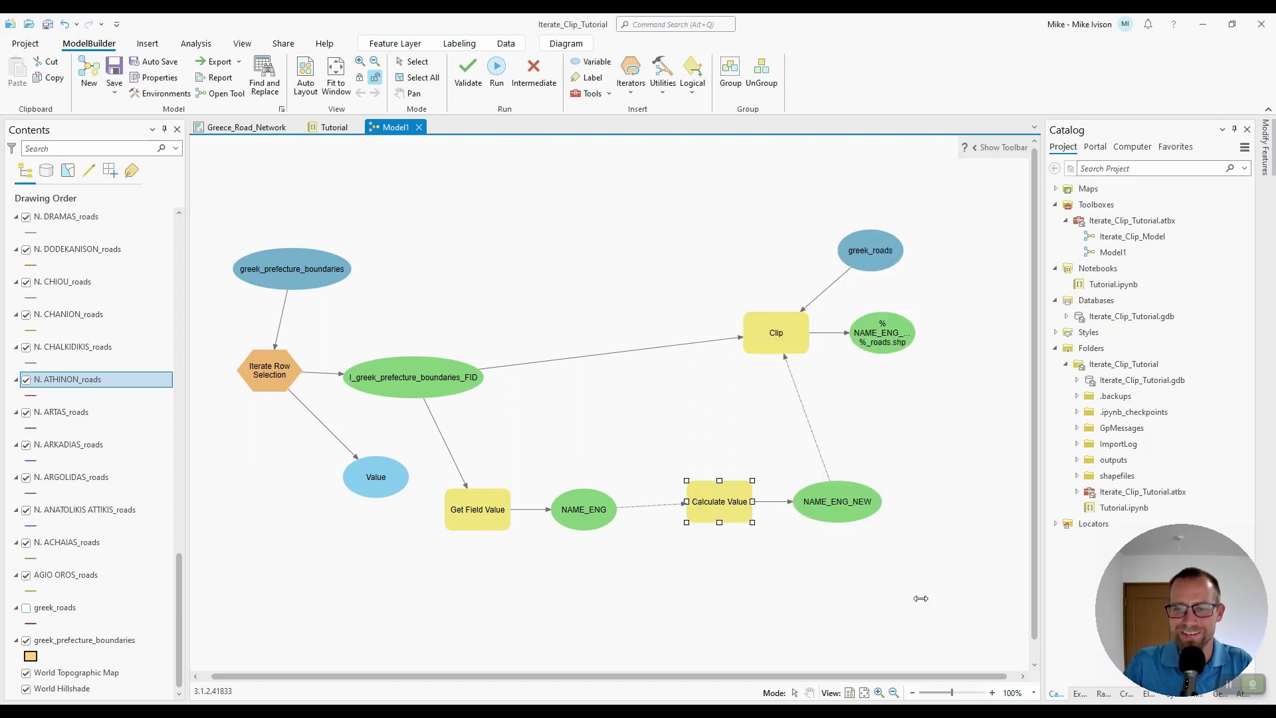
double_click(776, 340)
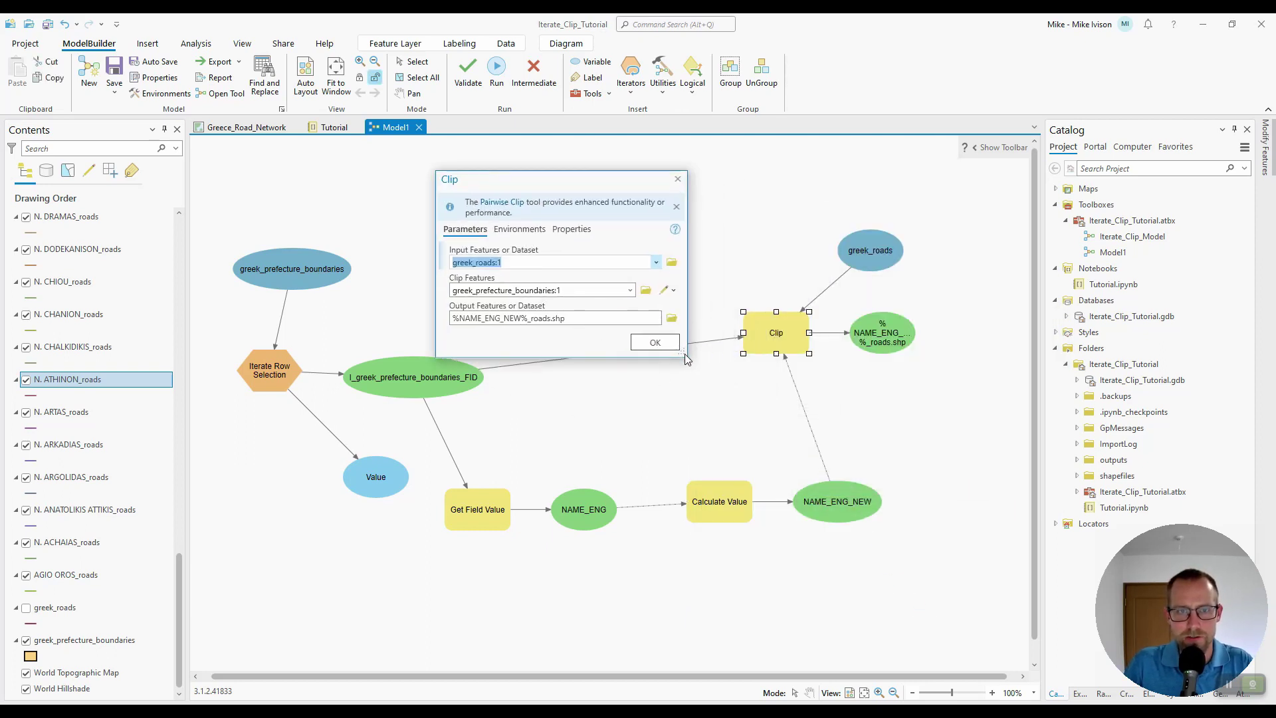
Verify Clip's %NAME_ENG_NEW%_roads.shp output path, accept it, and validate the model
drag(685, 355, 827, 354)
drag(580, 308, 788, 308)
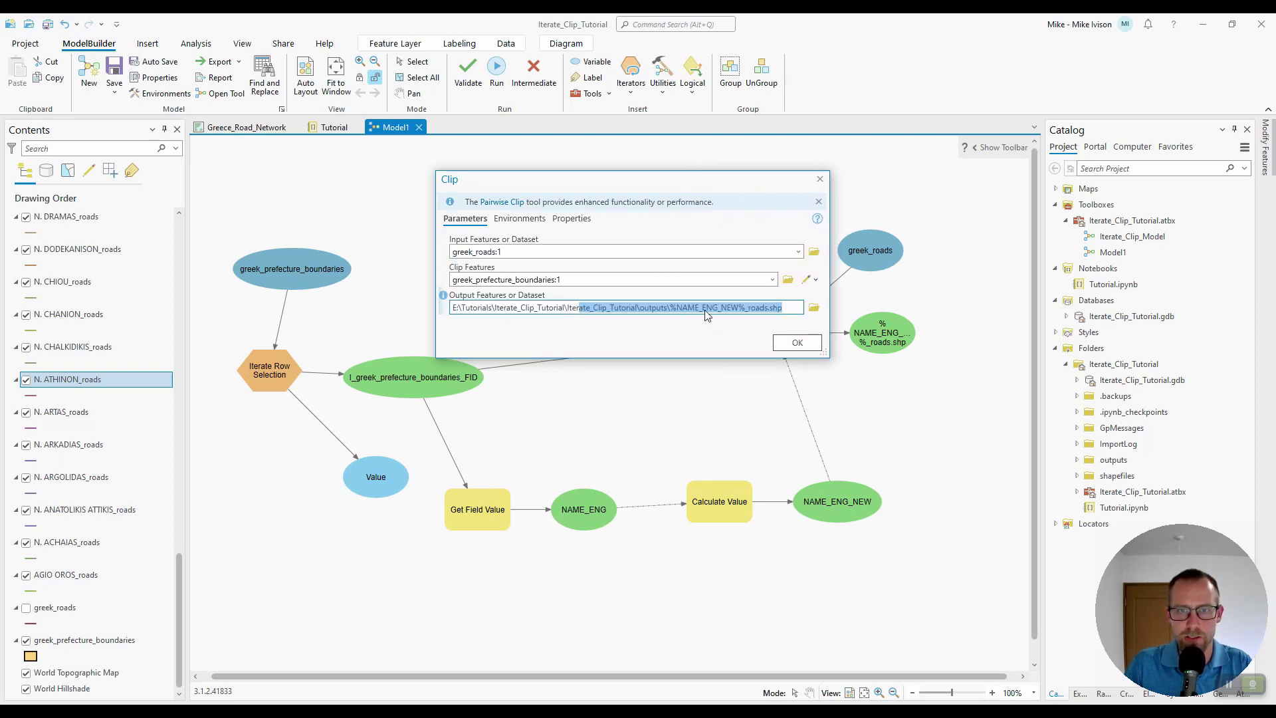
click(724, 329)
click(791, 346)
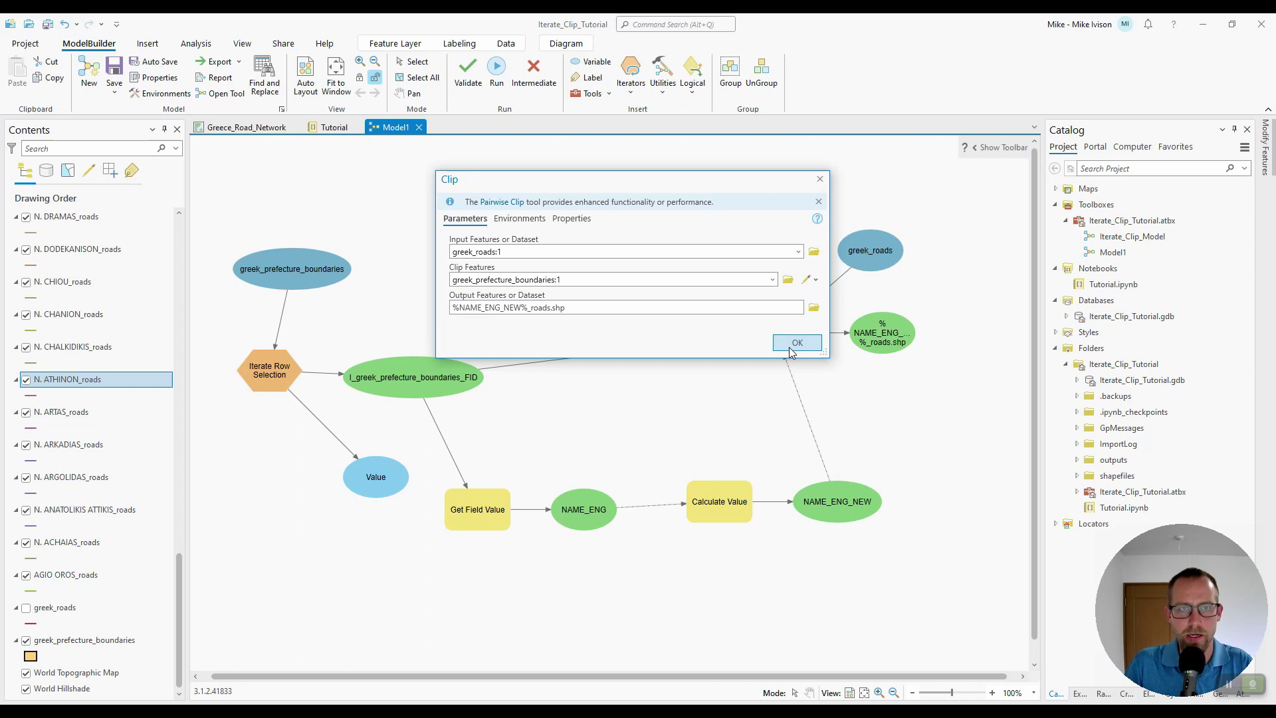
click(467, 75)
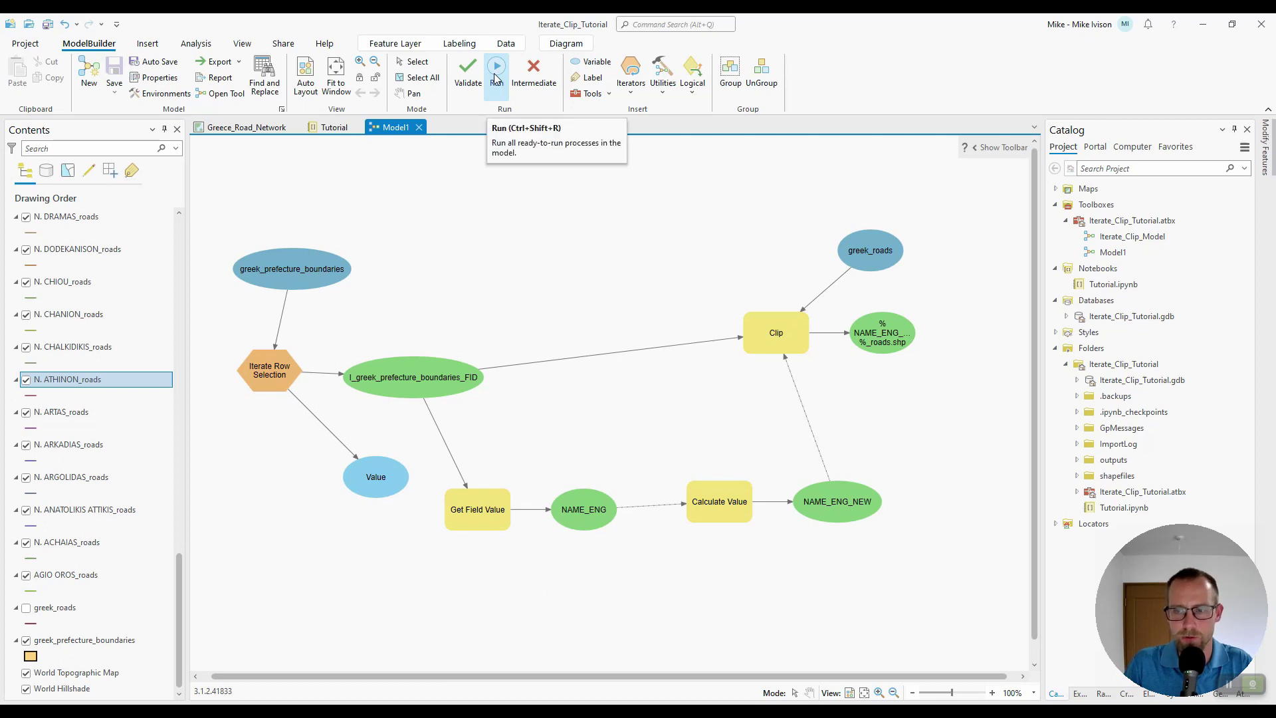
Run the whole model, then enlarge and reposition the progress dialog to show more log lines
click(494, 76)
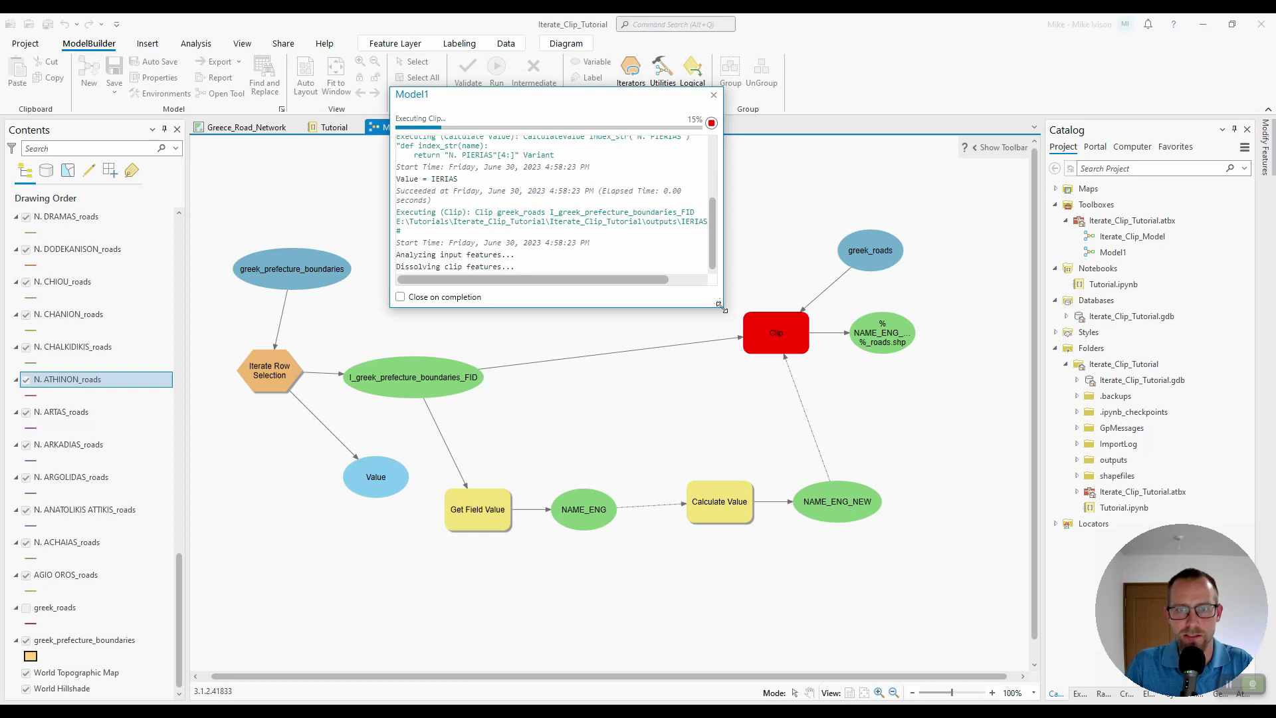
drag(722, 307, 812, 346)
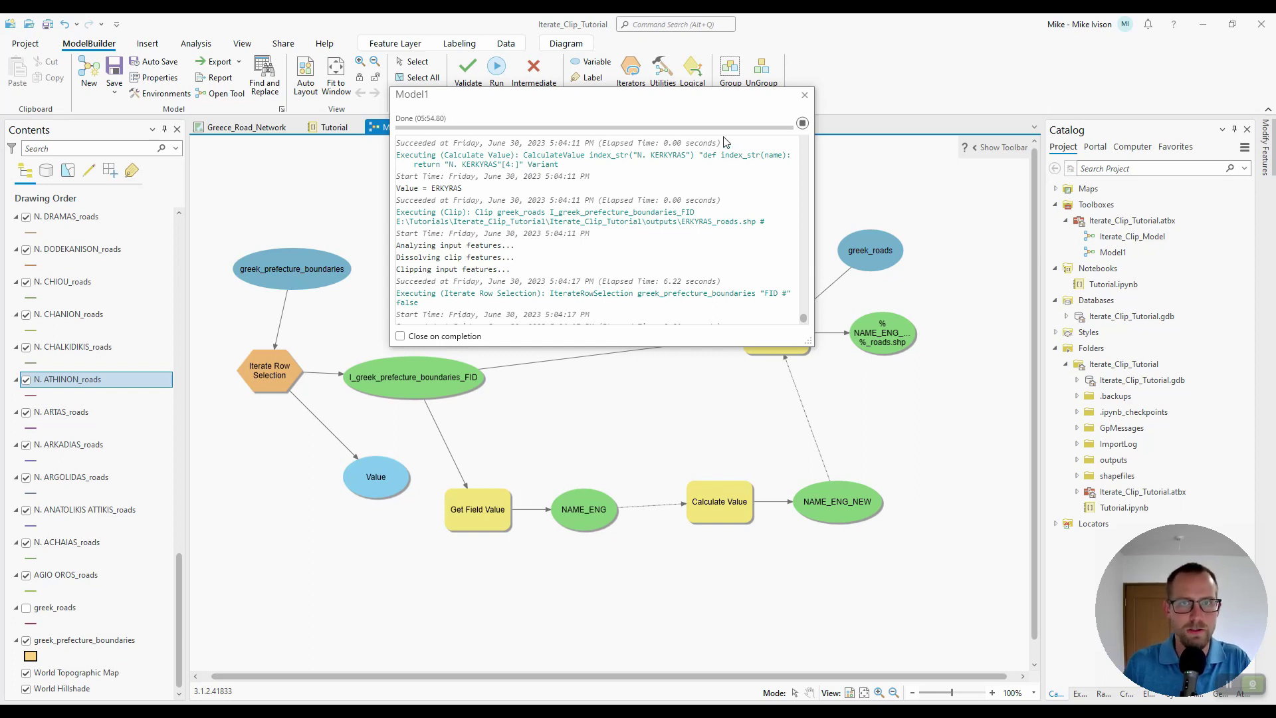
drag(618, 98, 617, 116)
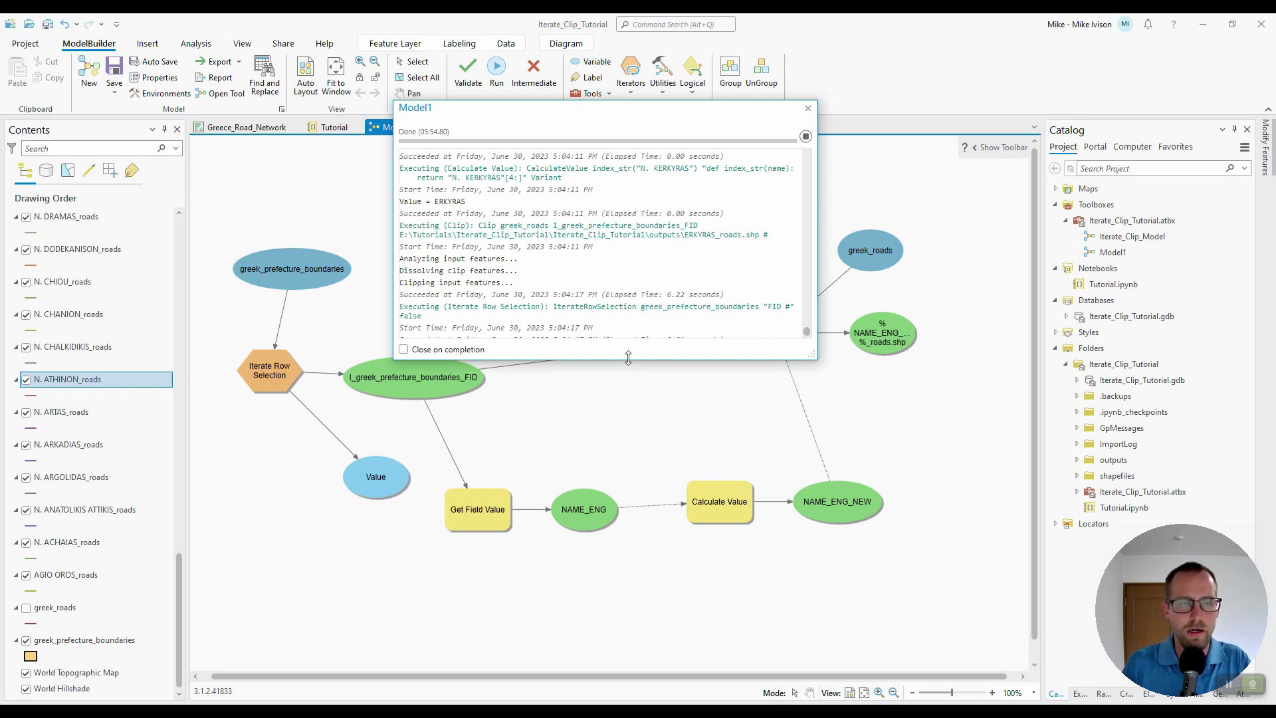
drag(628, 357, 612, 476)
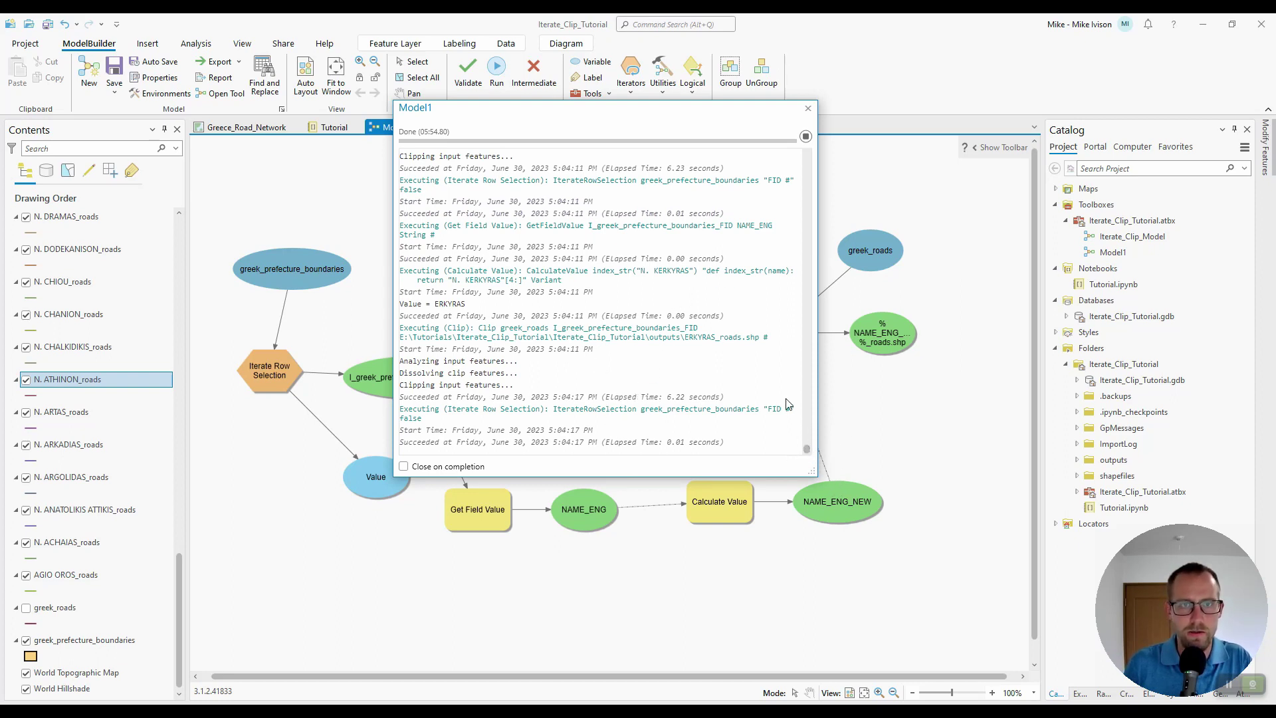
Review the log's Clip execution lines and output paths, such as RIKALON_roads.shp
scroll(639, 290, up, 4)
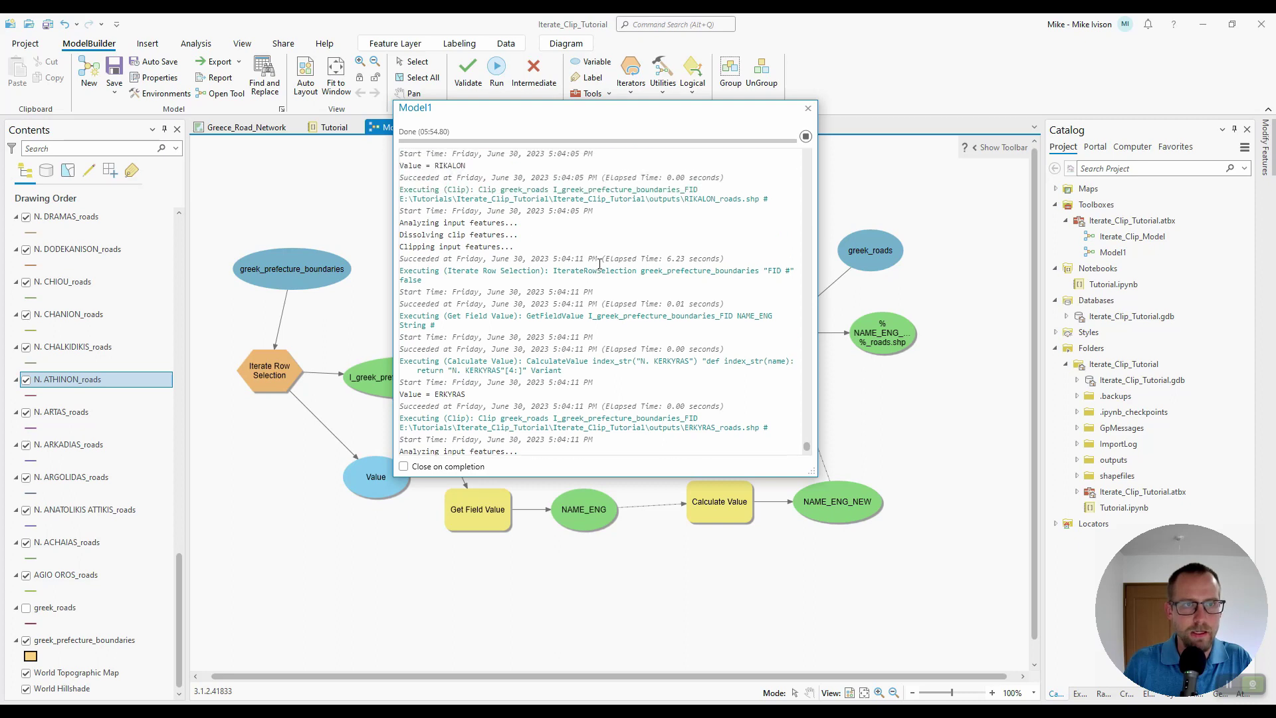
scroll(668, 284, up, 1)
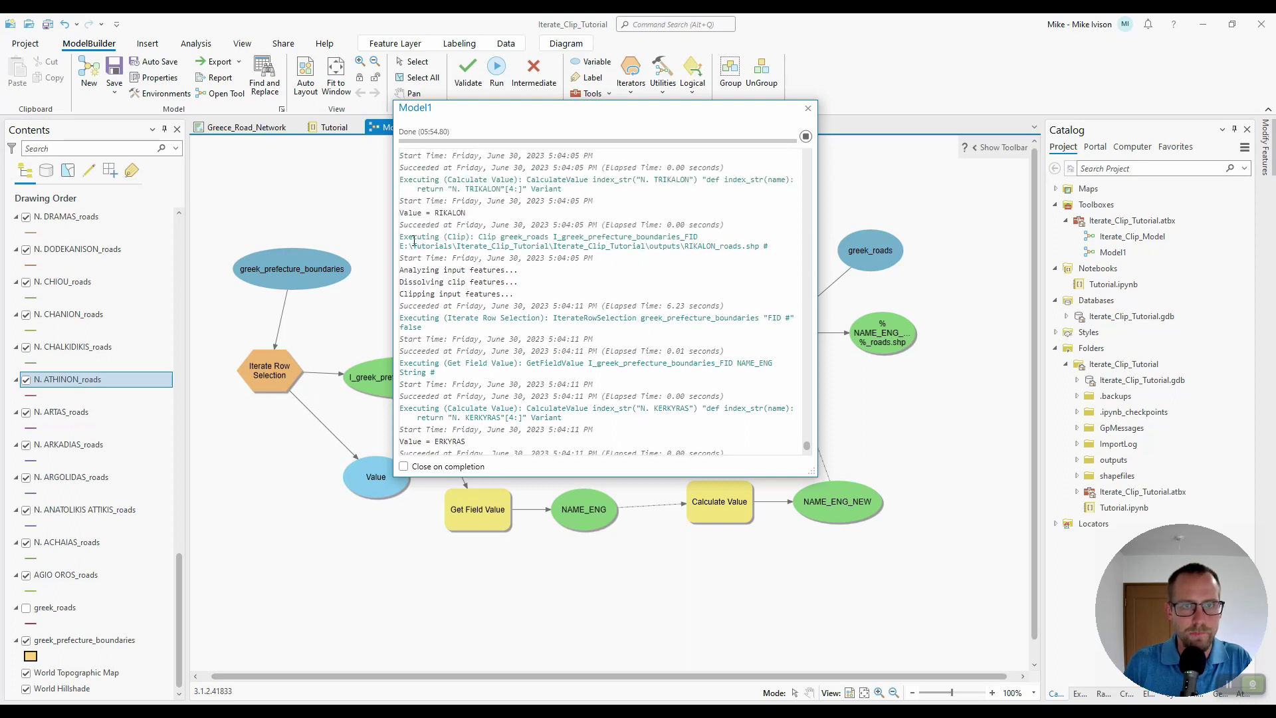
drag(401, 237, 705, 244)
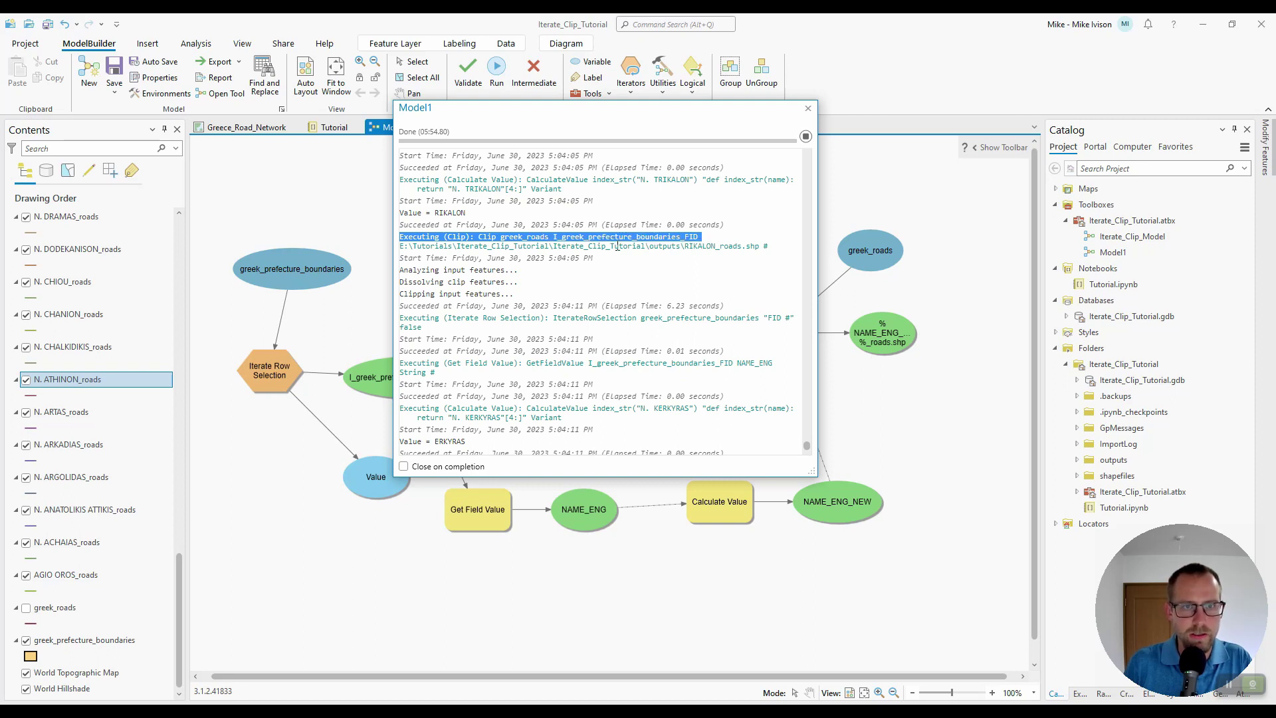
click(427, 244)
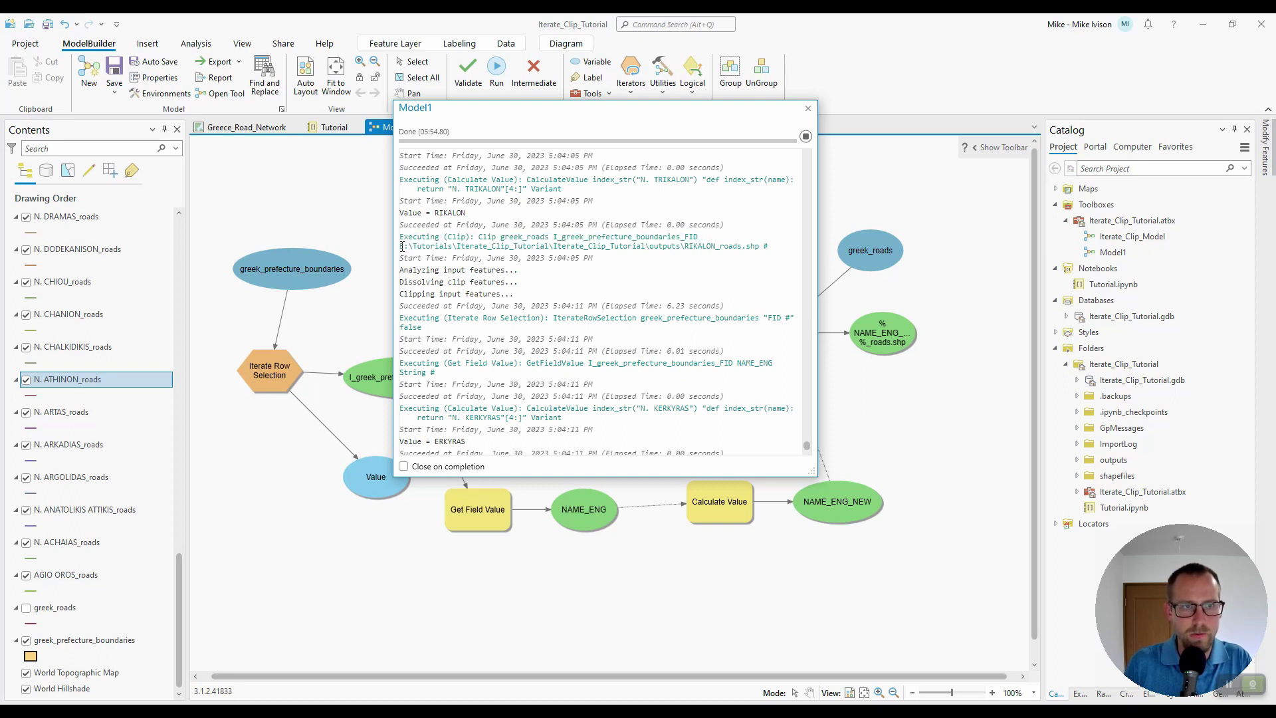
drag(401, 246, 774, 250)
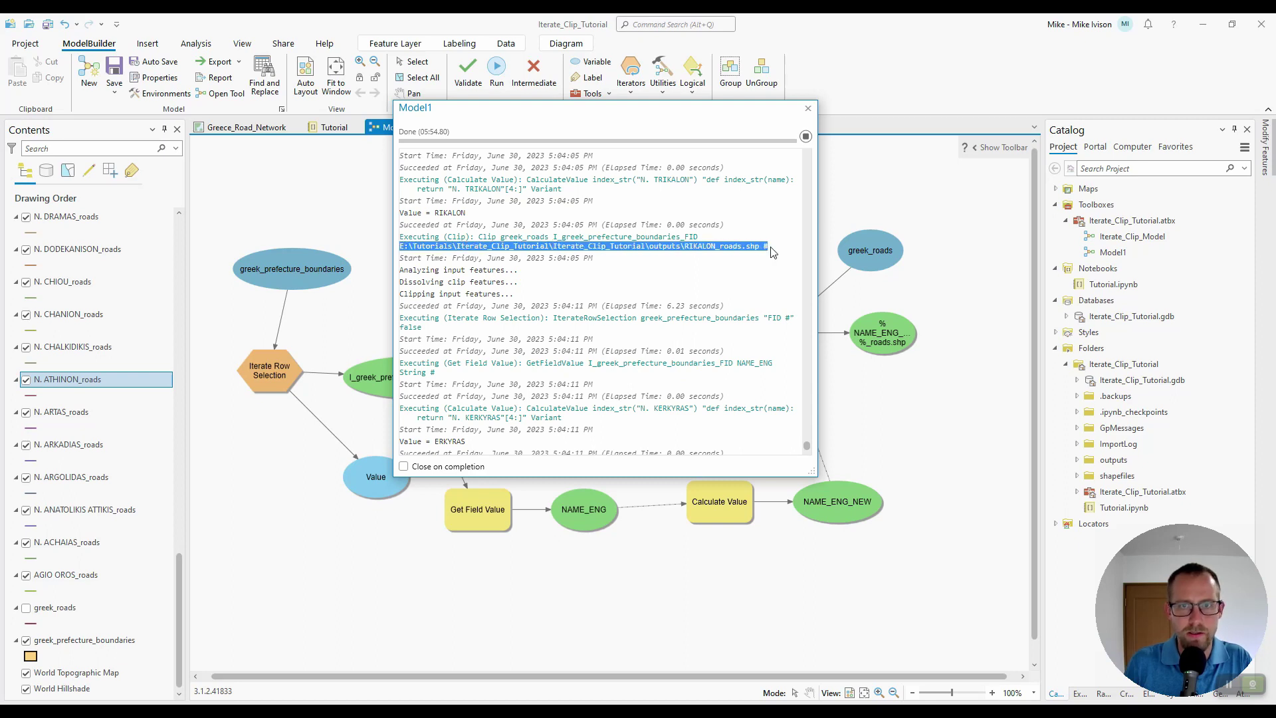
click(688, 247)
drag(685, 247, 758, 248)
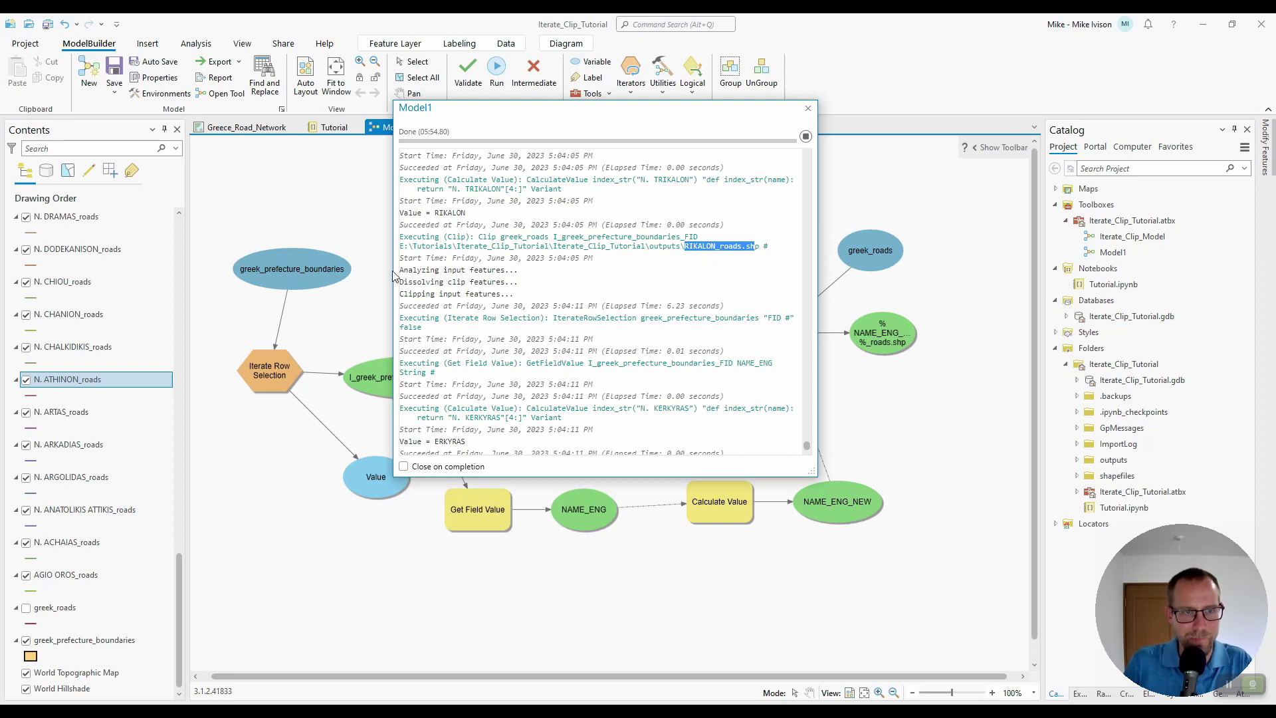
drag(402, 268, 520, 302)
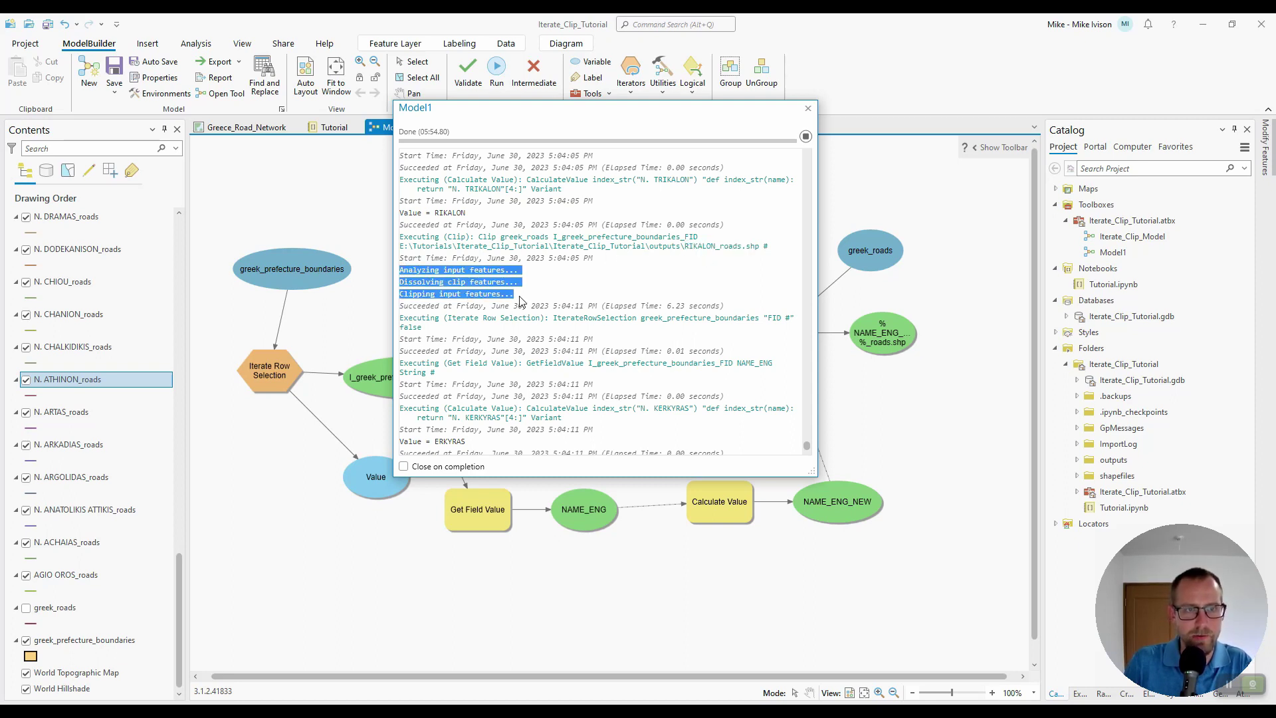
click(508, 303)
drag(414, 306, 670, 318)
click(688, 326)
scroll(688, 326, down, 1)
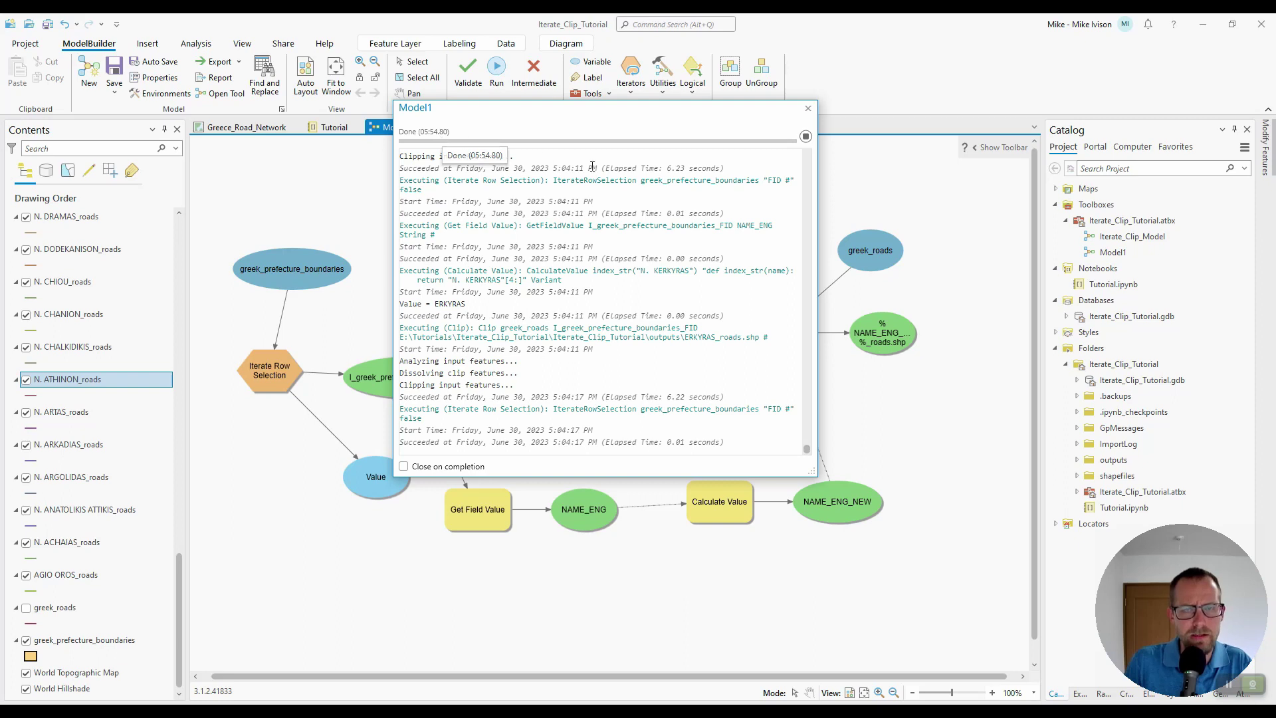
Close the progress log and refresh the outputs folder to list new shapefiles like HALKIDIKIS_roads.shp
click(808, 109)
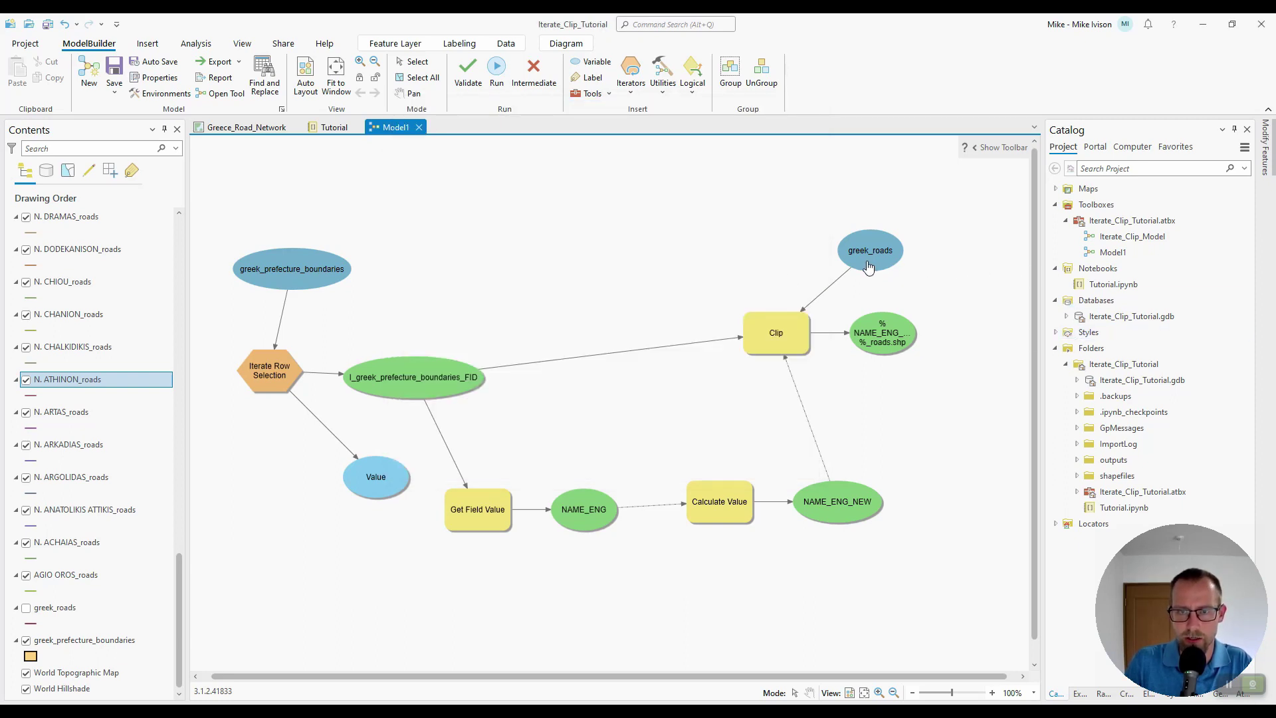
click(1077, 460)
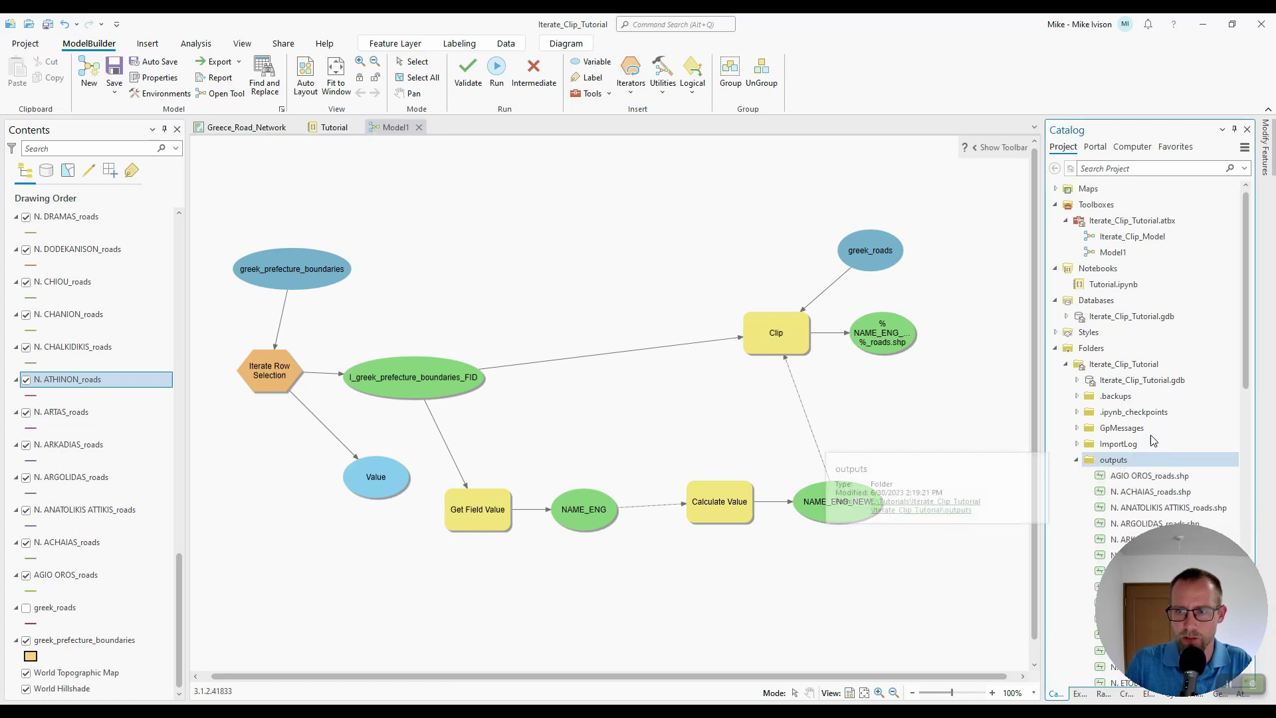
drag(1243, 358, 1242, 442)
right_click(1114, 248)
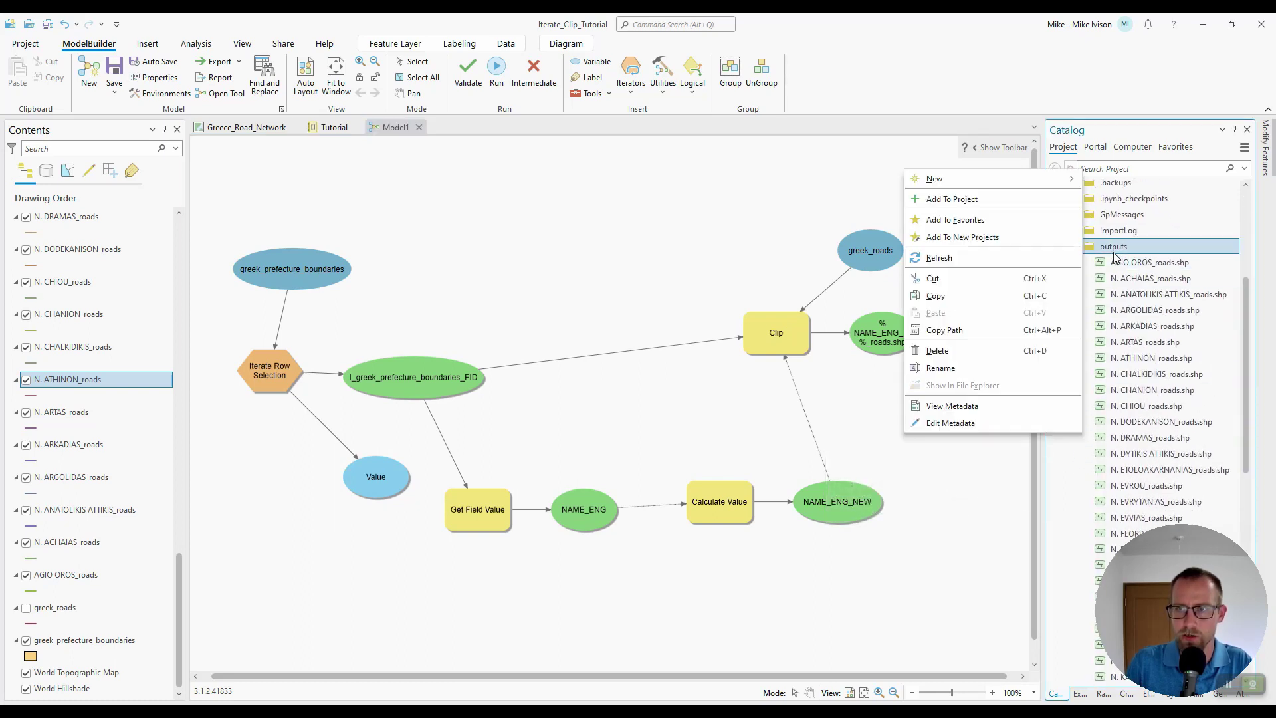
click(939, 259)
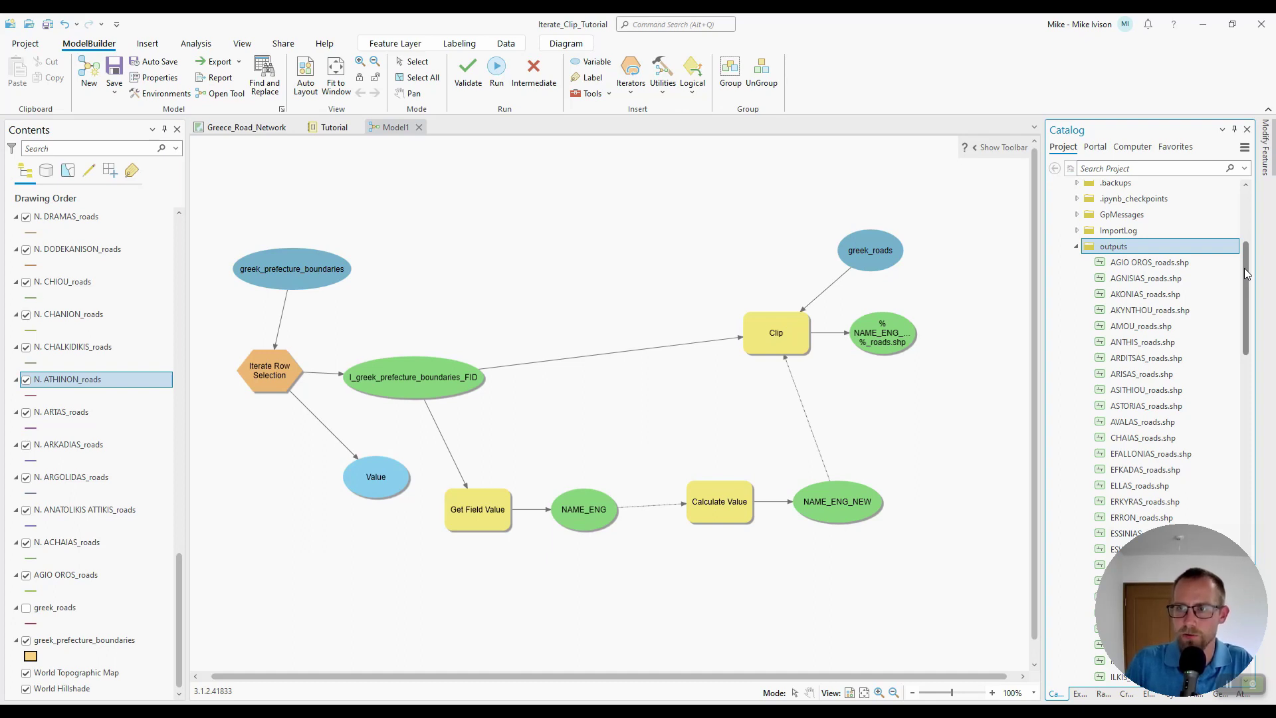
drag(1244, 268, 1229, 335)
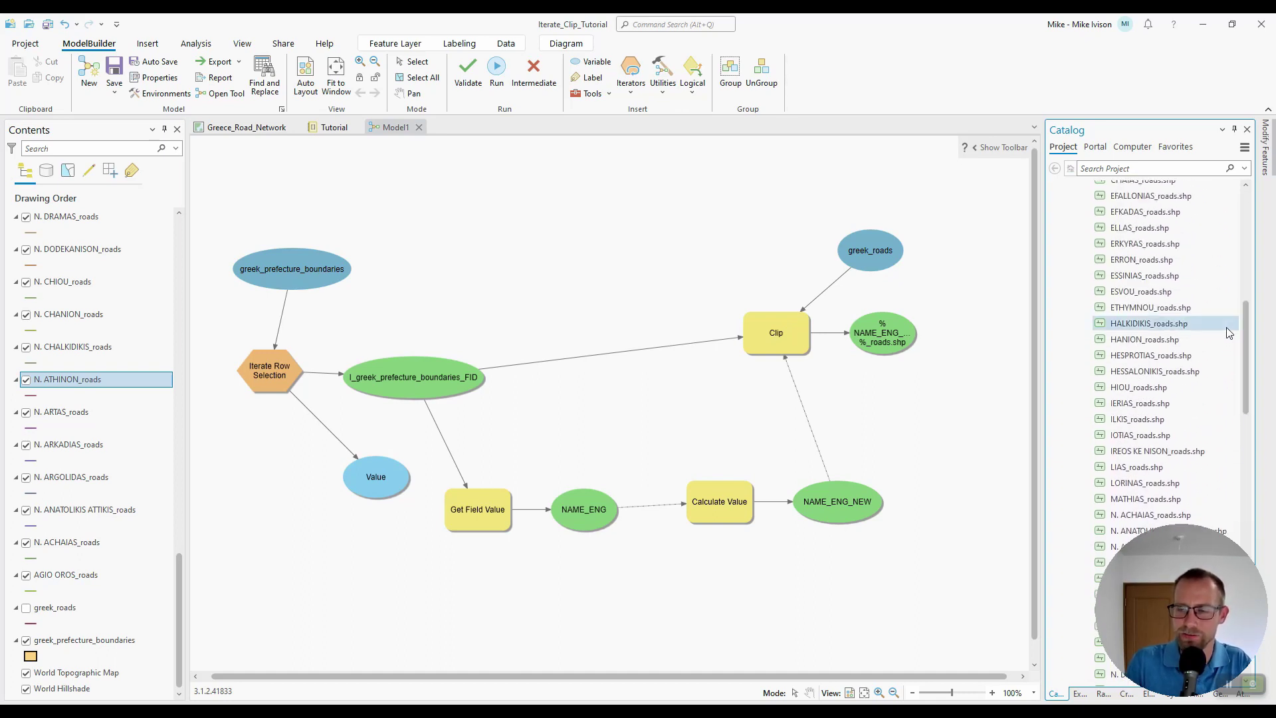